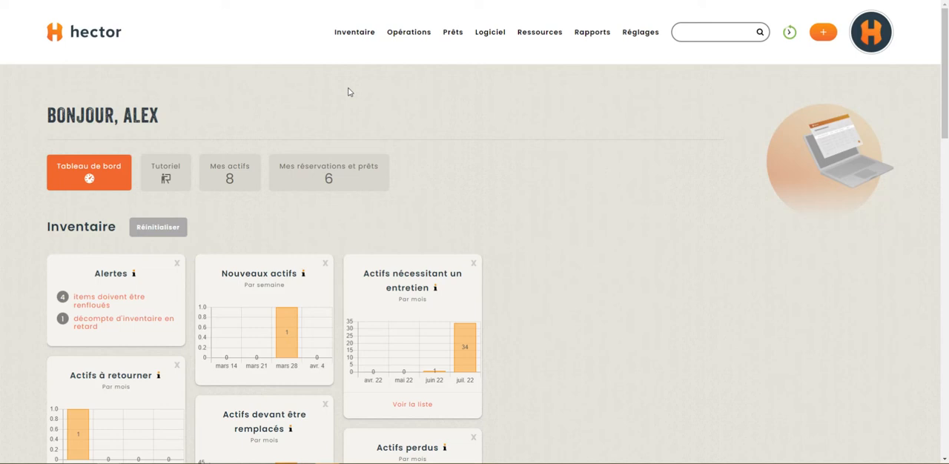
Open the public reservation page for the Département d'audiovisuel loans.
click(453, 32)
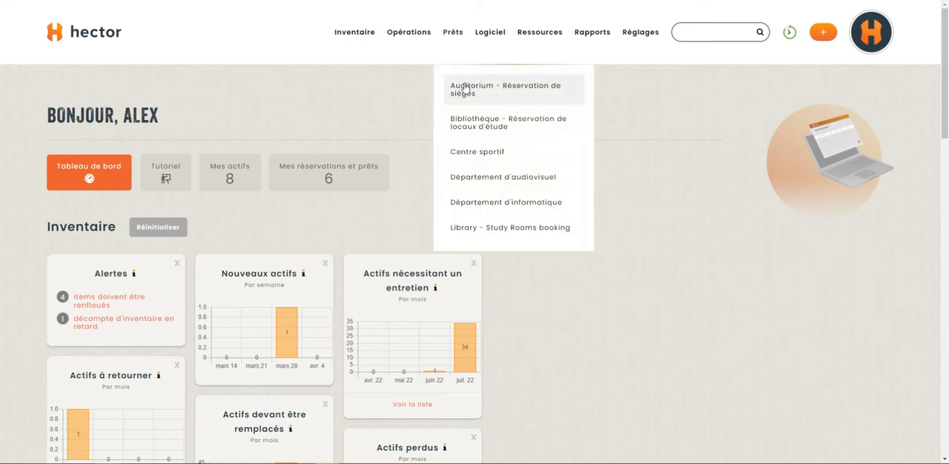
click(496, 183)
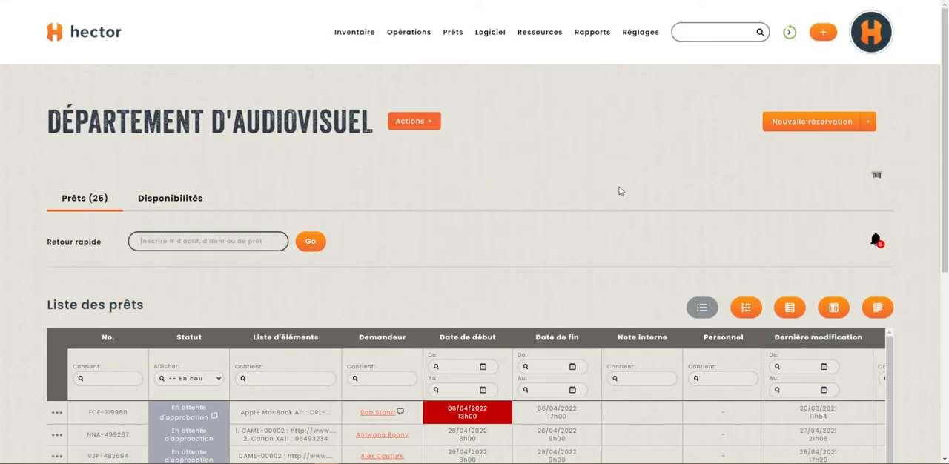
click(868, 128)
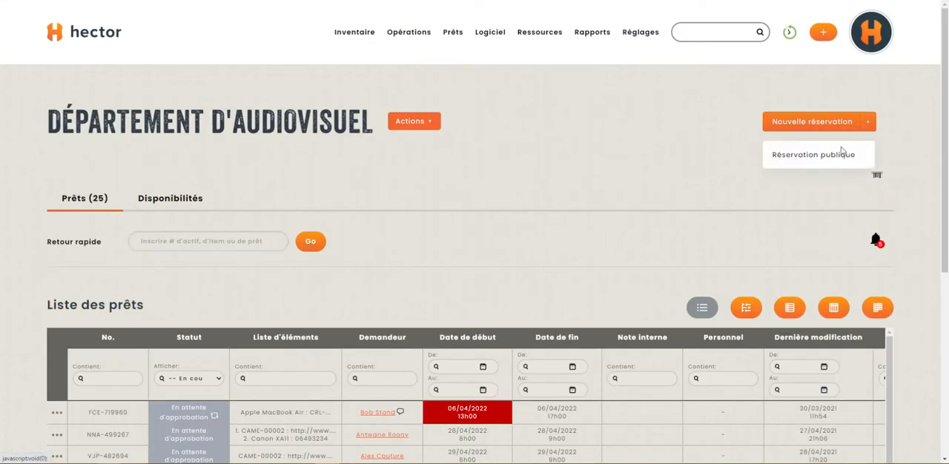
click(801, 158)
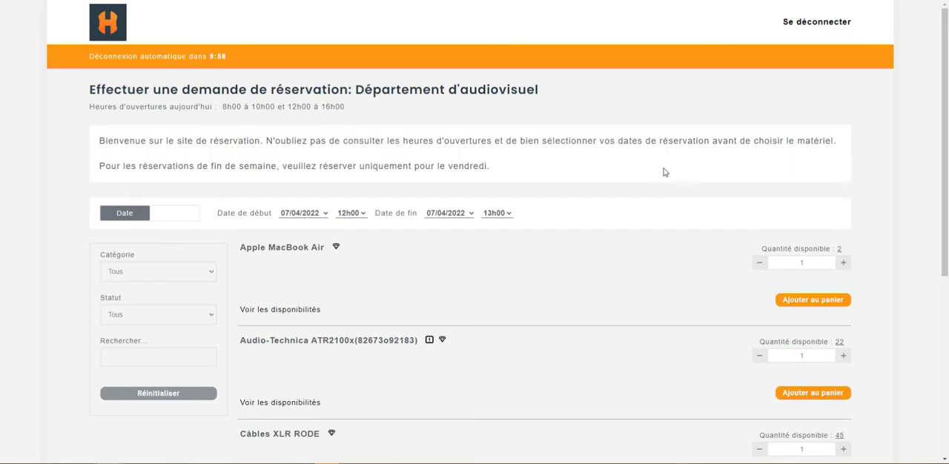
Filter the reservation catalogue to the Trépieds category.
scroll(525, 216, down, 3)
scroll(374, 178, up, 1)
click(121, 126)
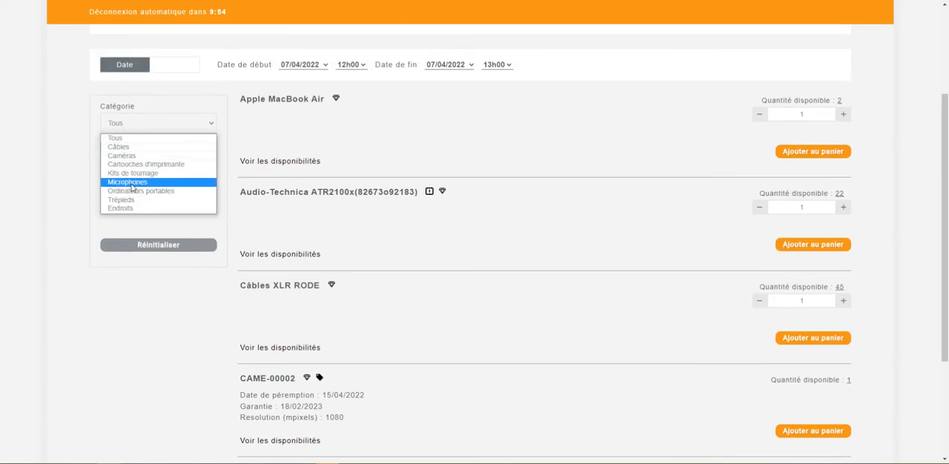
click(625, 155)
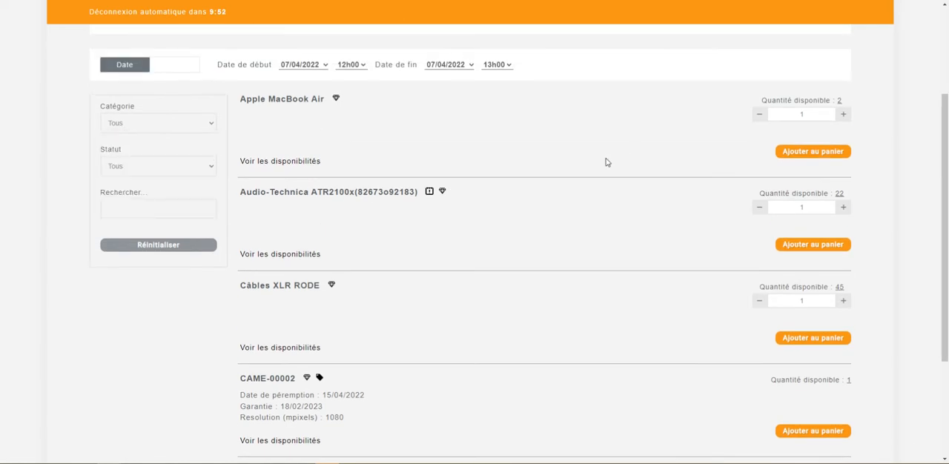
click(141, 133)
click(146, 200)
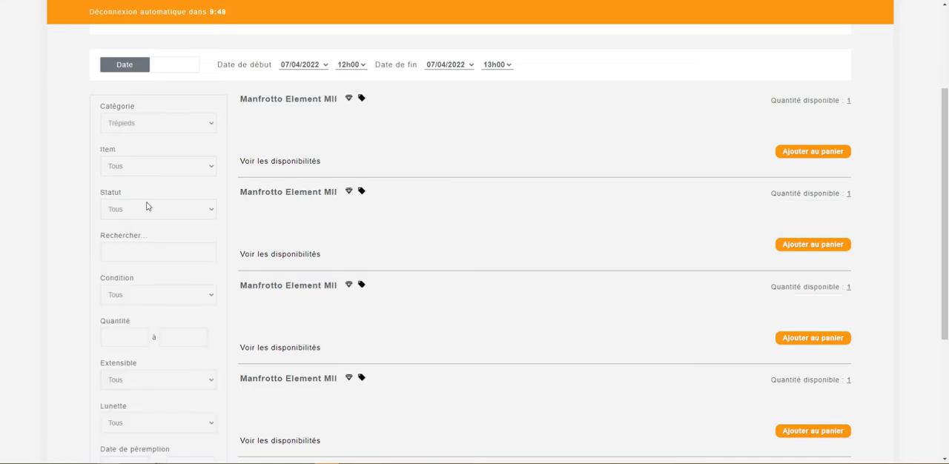
Examine the individual Manfrotto Element MII listings and reveal their asset numbers.
scroll(333, 179, down, 2)
scroll(371, 195, up, 3)
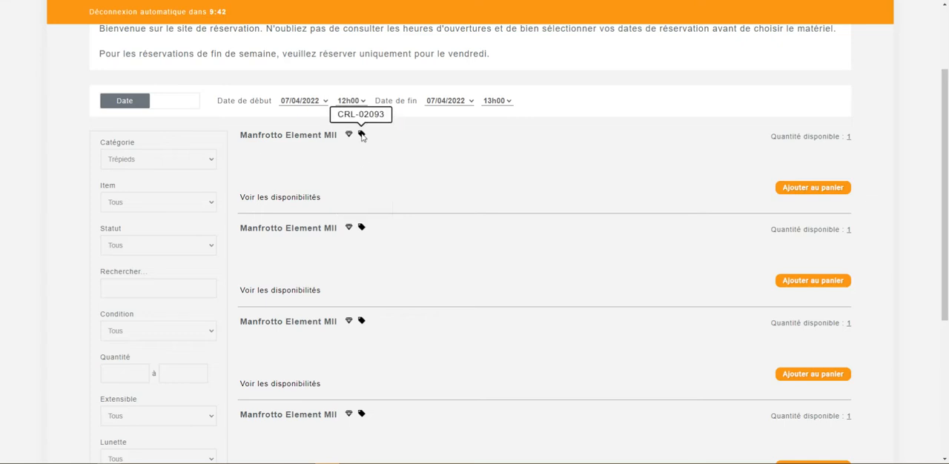
mouse_move(363, 324)
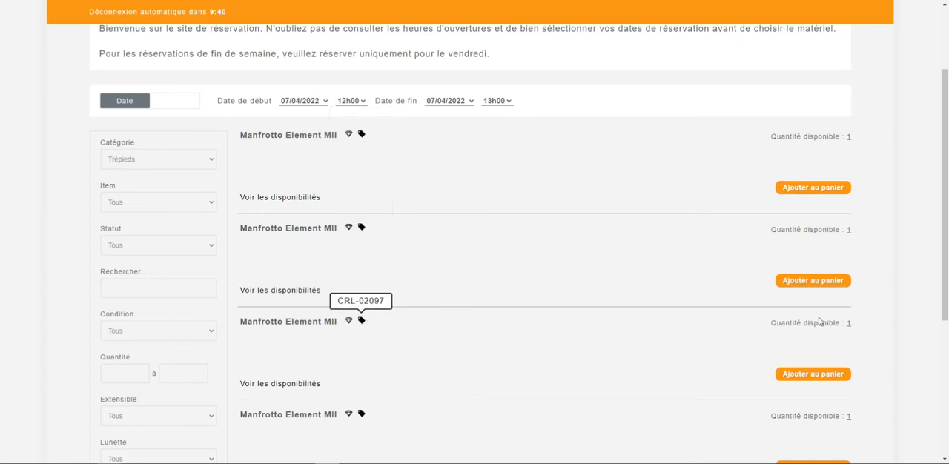
scroll(804, 318, down, 3)
scroll(655, 298, up, 3)
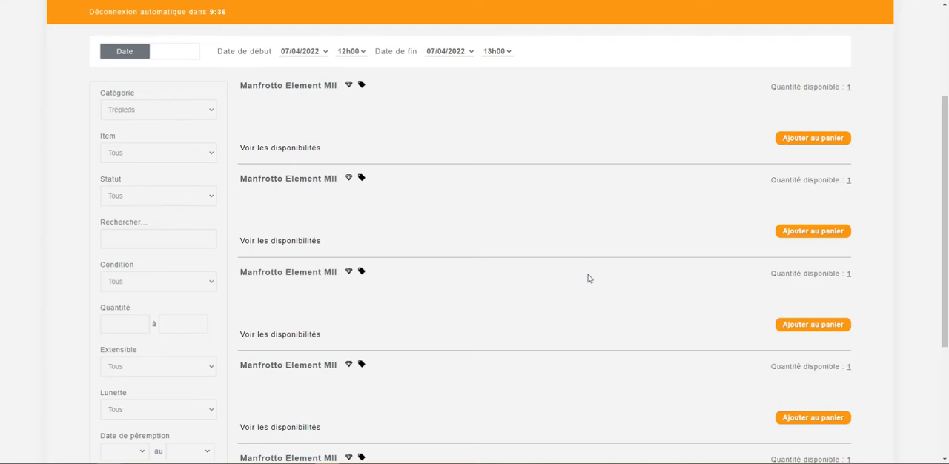
scroll(613, 165, down, 1)
scroll(488, 137, up, 1)
scroll(666, 218, down, 1)
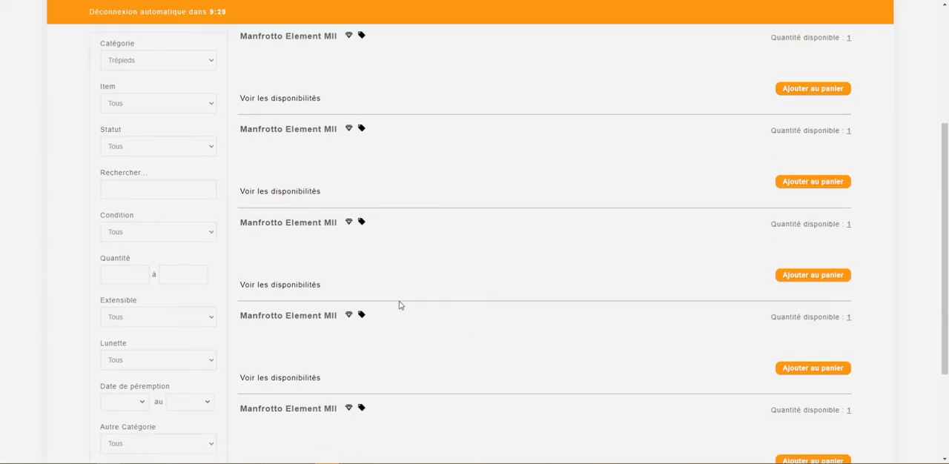
scroll(360, 204, up, 1)
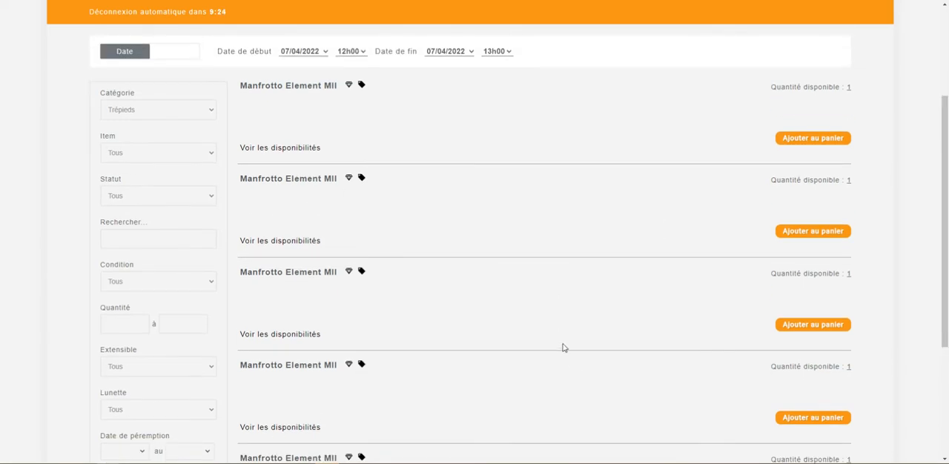
Filter the reservation catalogue to the Microphones category.
click(151, 156)
click(153, 118)
click(153, 119)
click(145, 169)
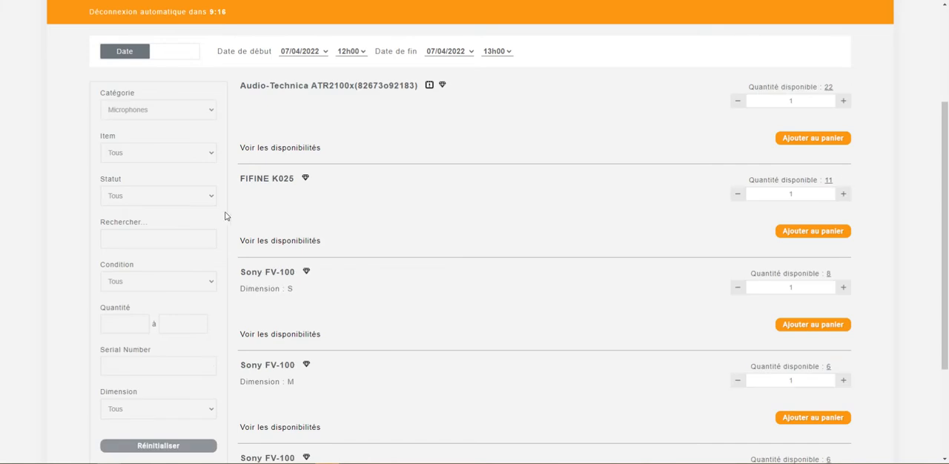
Examine how the microphones are grouped in the catalogue, focusing on the name and dimension of the Sony FV-100 entries.
scroll(472, 247, down, 1)
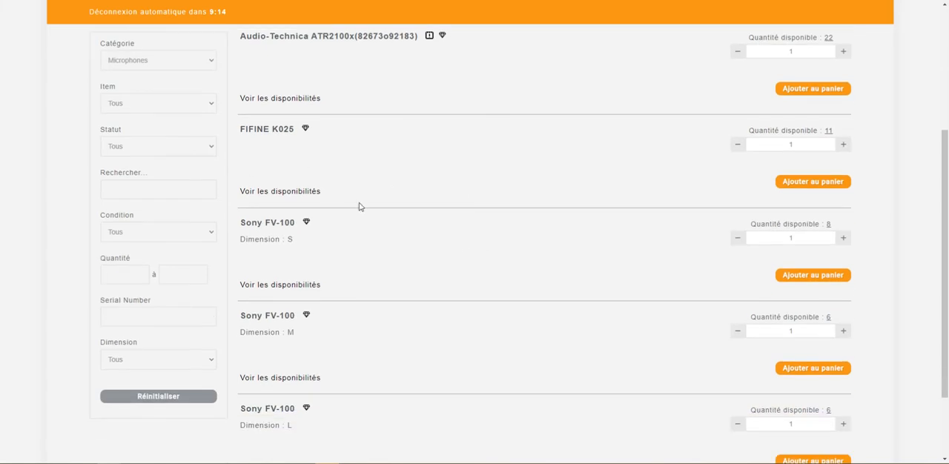
scroll(304, 196, down, 1)
drag(239, 176, 297, 175)
click(295, 194)
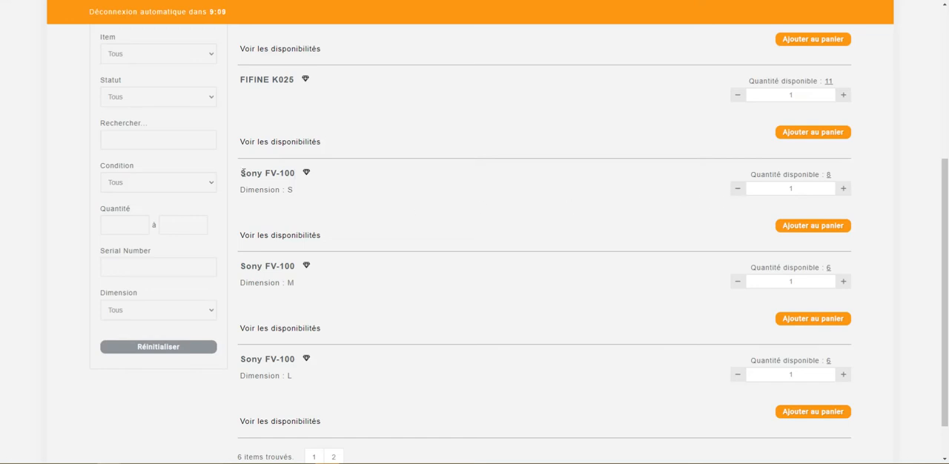
drag(242, 192, 299, 191)
double_click(304, 191)
click(475, 261)
scroll(474, 261, down, 1)
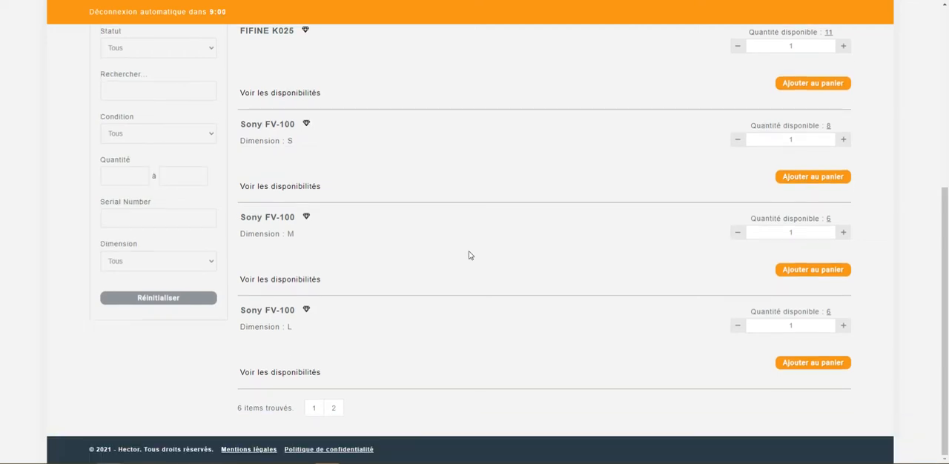
scroll(469, 255, up, 1)
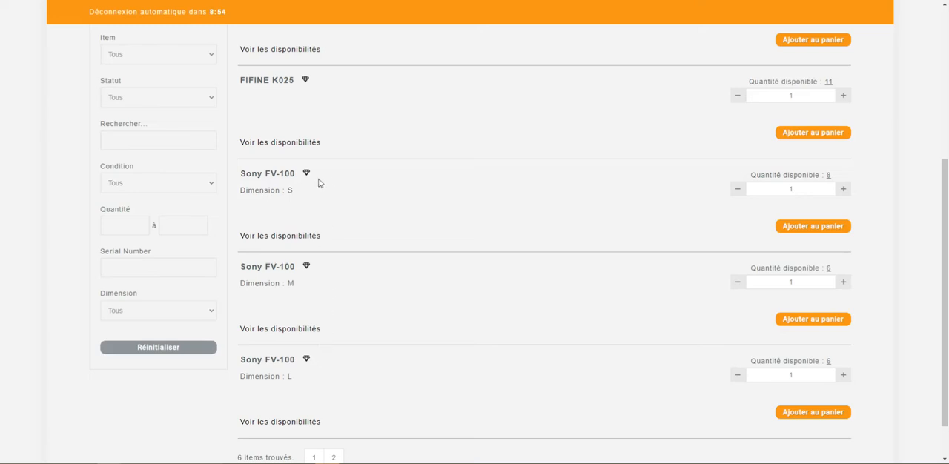
Compare the available quantities of the Sony FV-100 in dimensions S, M and L.
drag(847, 180, 736, 175)
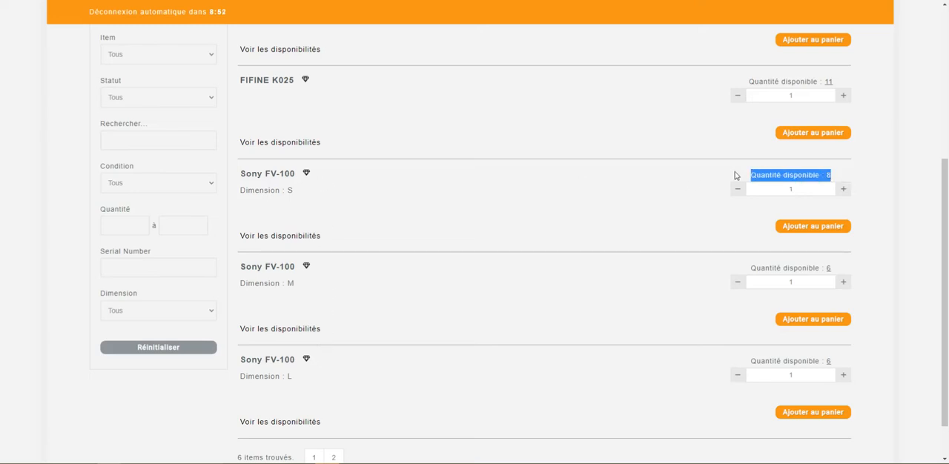
drag(838, 273, 750, 274)
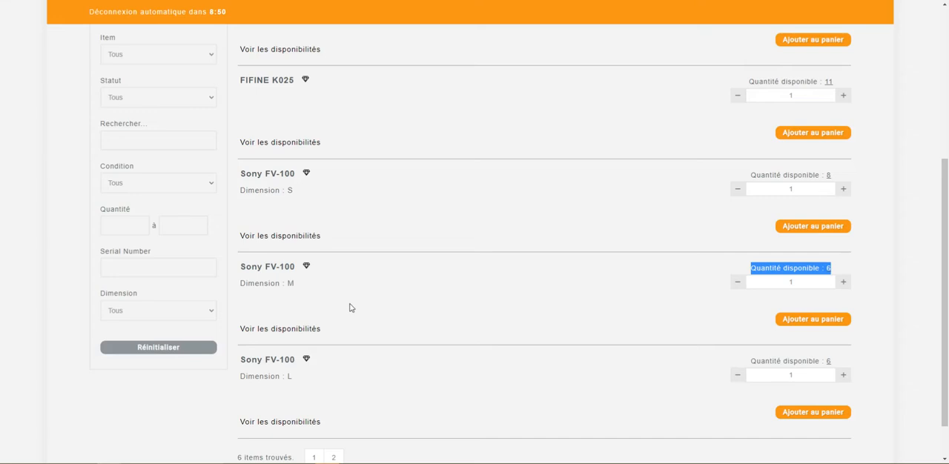
scroll(502, 314, down, 1)
drag(844, 315, 751, 313)
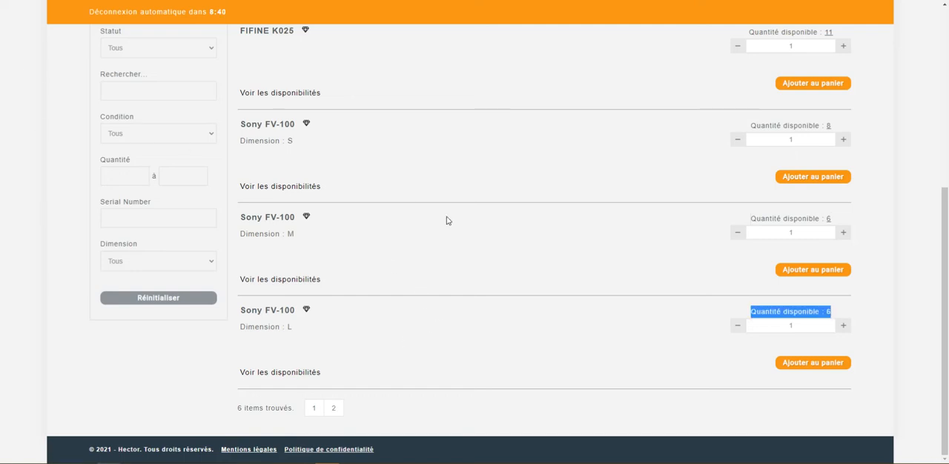
scroll(491, 257, up, 3)
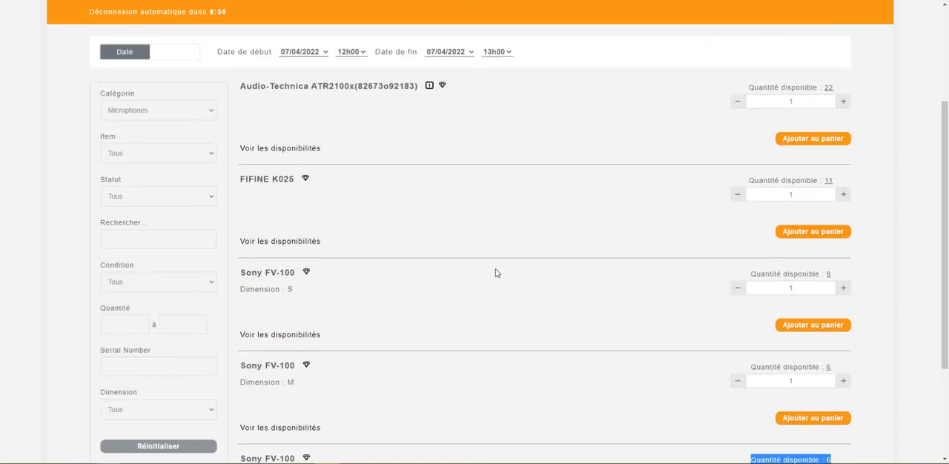
scroll(495, 267, down, 2)
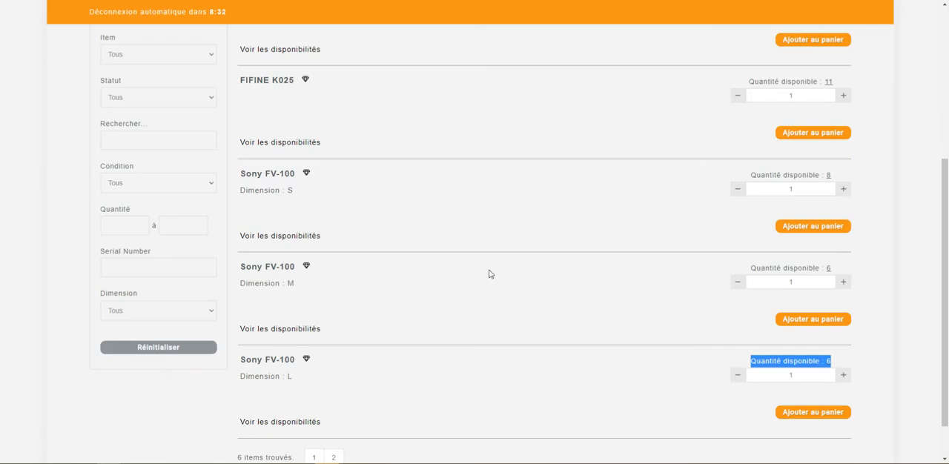
scroll(481, 276, down, 2)
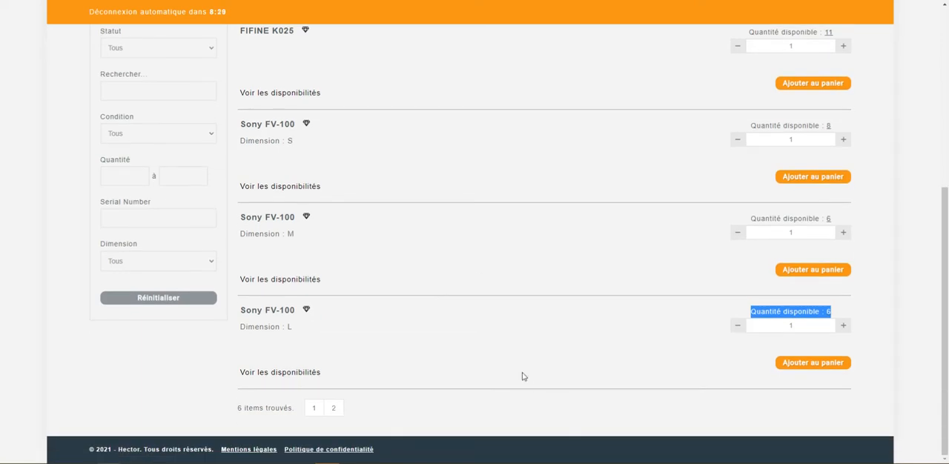
scroll(523, 376, up, 5)
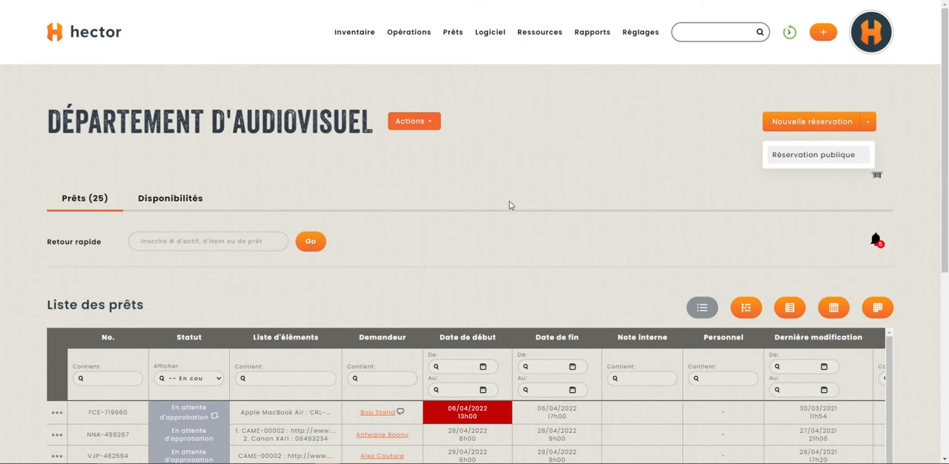
Return to the loans management page and open the Département d'audiovisuel store from the store list for editing.
click(871, 127)
scroll(497, 235, down, 1)
scroll(474, 222, up, 1)
mouse_move(356, 37)
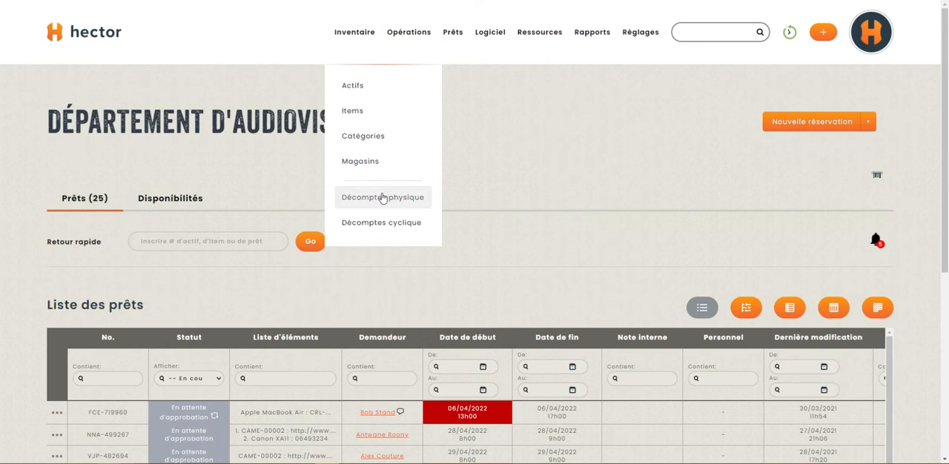
click(370, 163)
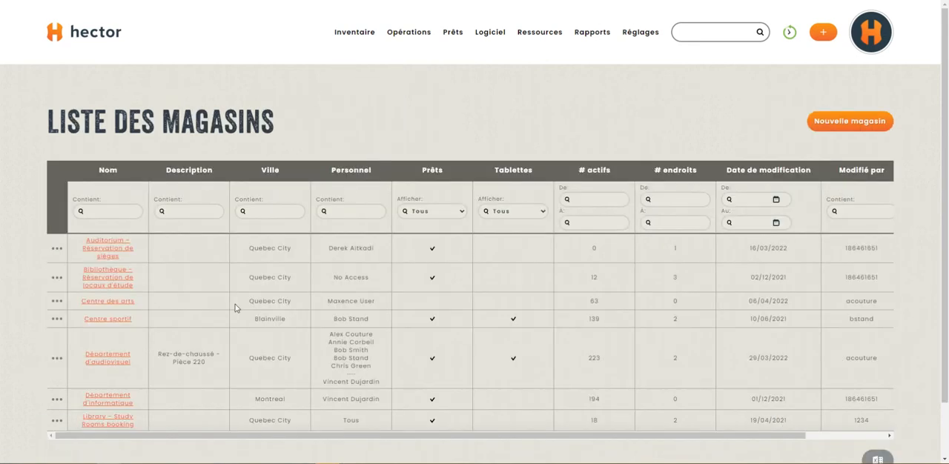
click(56, 358)
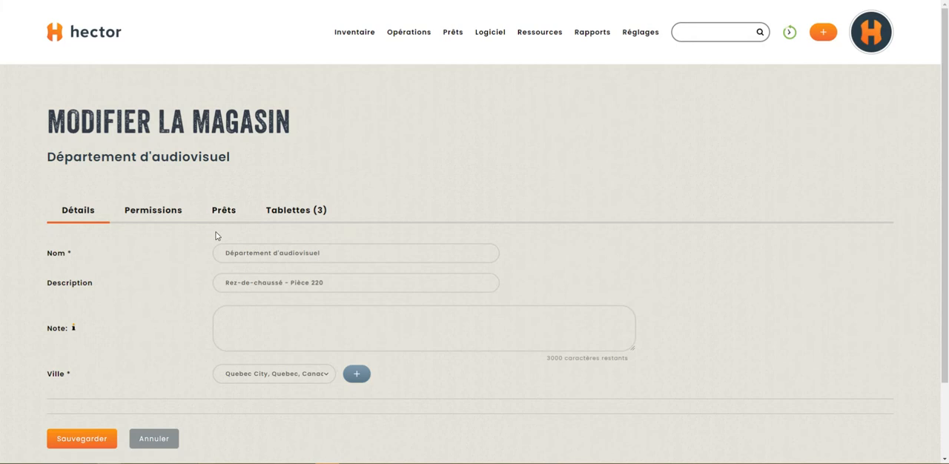
Review the asset assignment rule choices under Regroupement d'actif in the store's loan options.
click(223, 212)
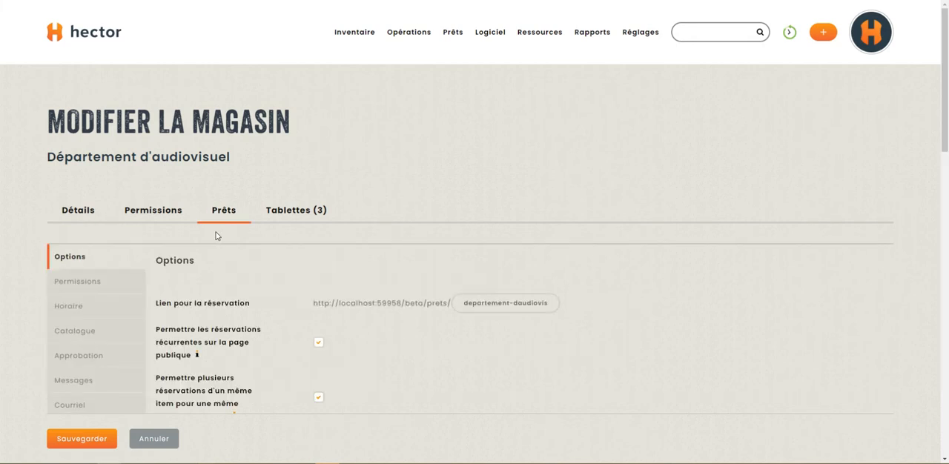
scroll(218, 236, down, 2)
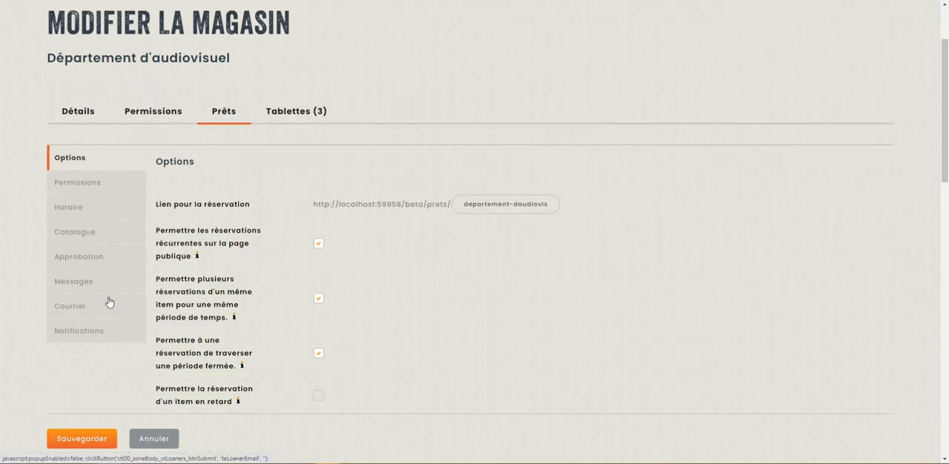
scroll(320, 242, down, 10)
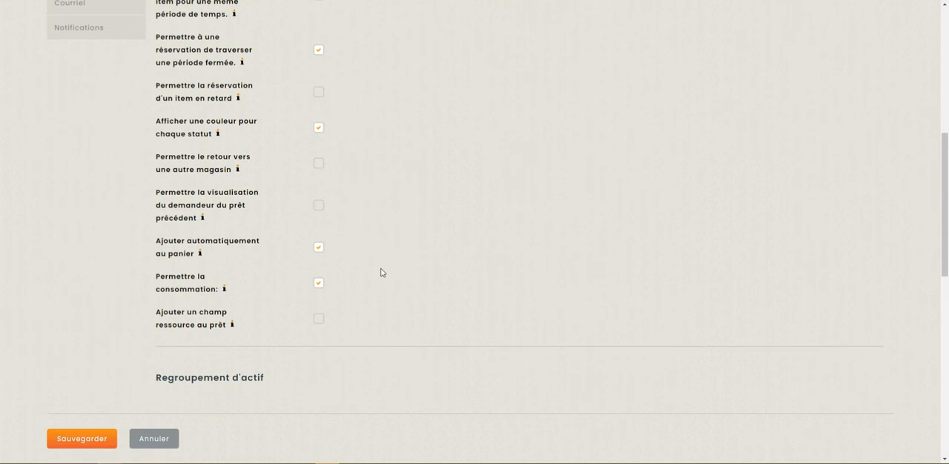
drag(143, 186, 607, 233)
click(606, 237)
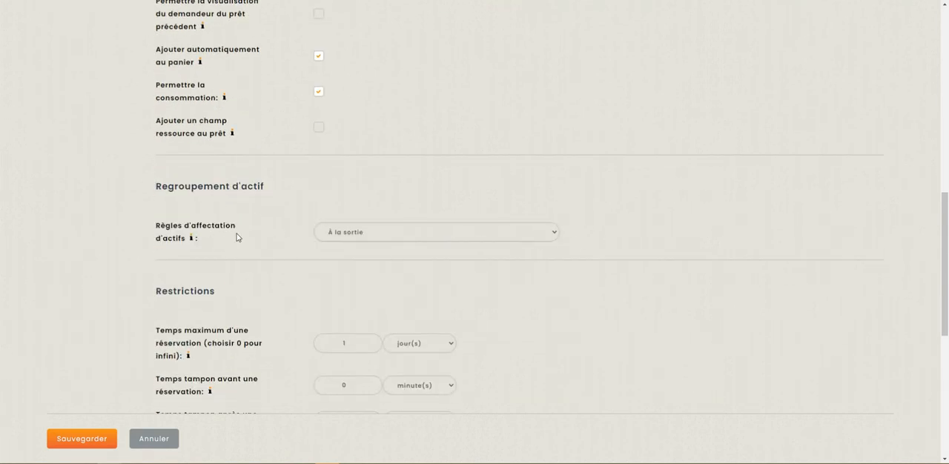
click(372, 239)
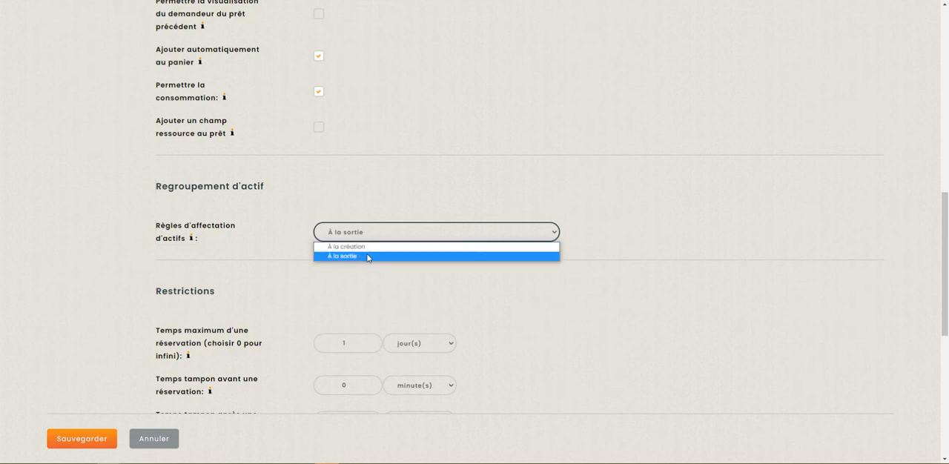
click(392, 200)
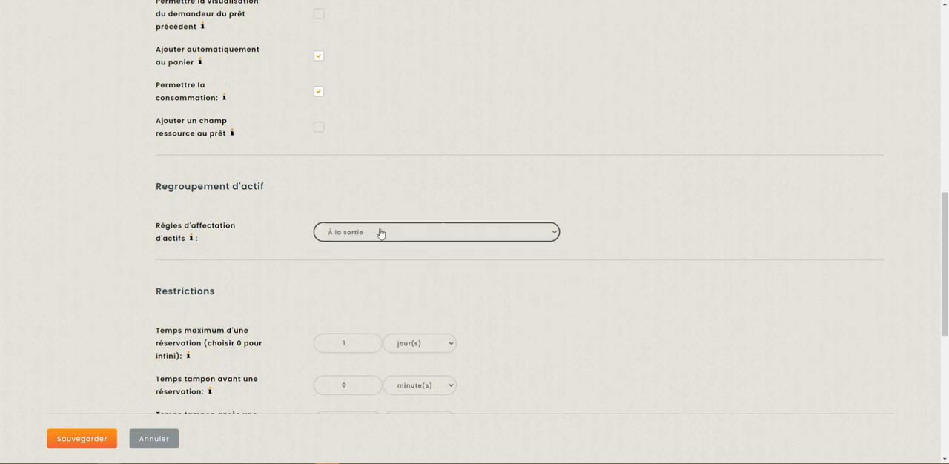
Leave the store settings without saving and open the public reservation page for Département d'audiovisuel from its loans page.
scroll(435, 223, up, 10)
mouse_move(459, 41)
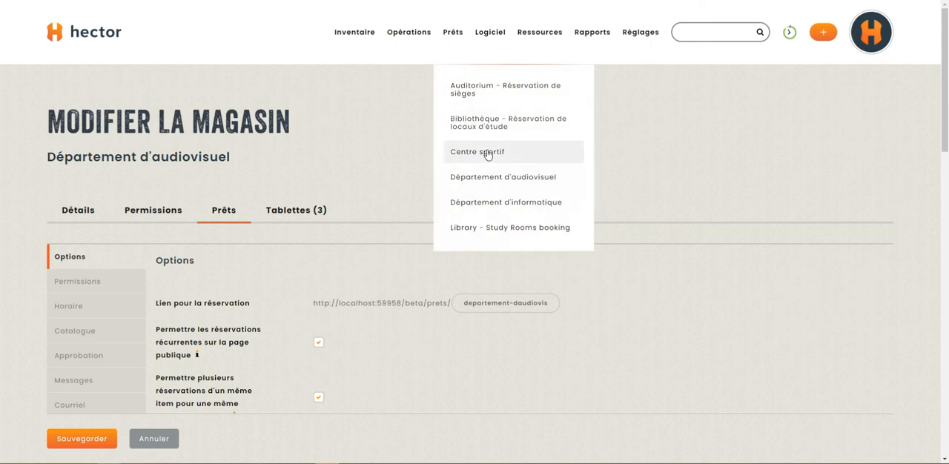
click(501, 179)
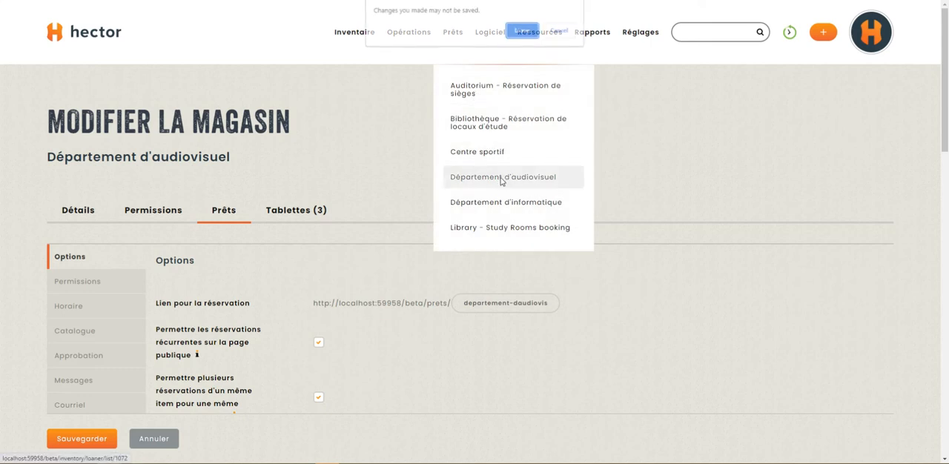
click(524, 31)
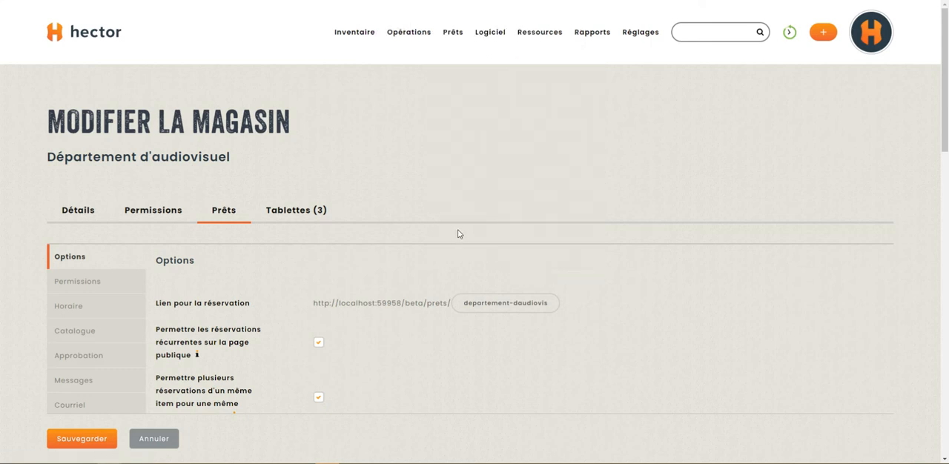
scroll(455, 233, down, 8)
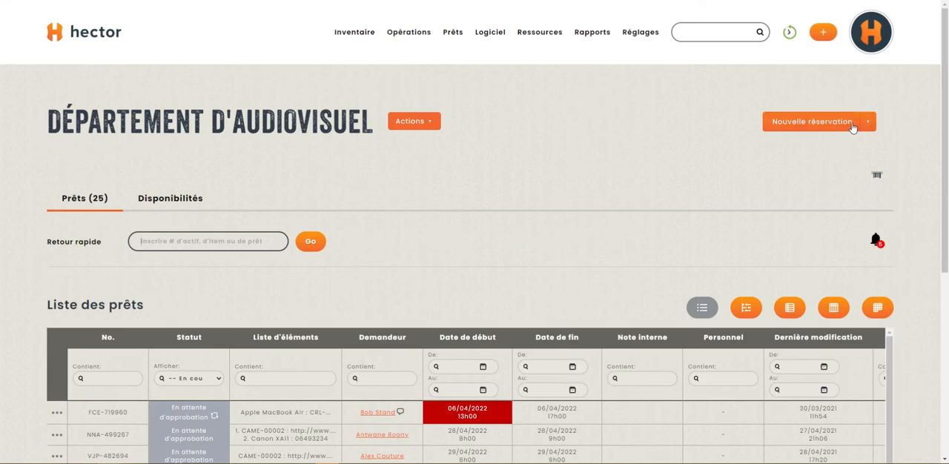
click(857, 124)
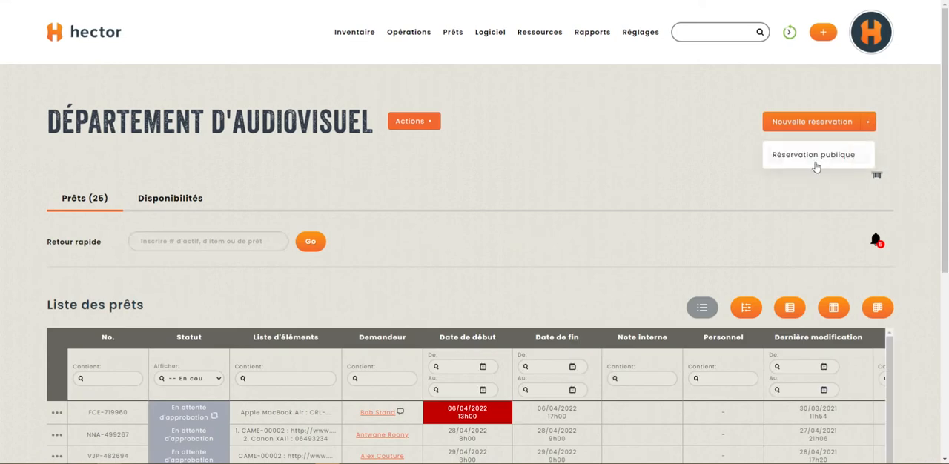
click(790, 157)
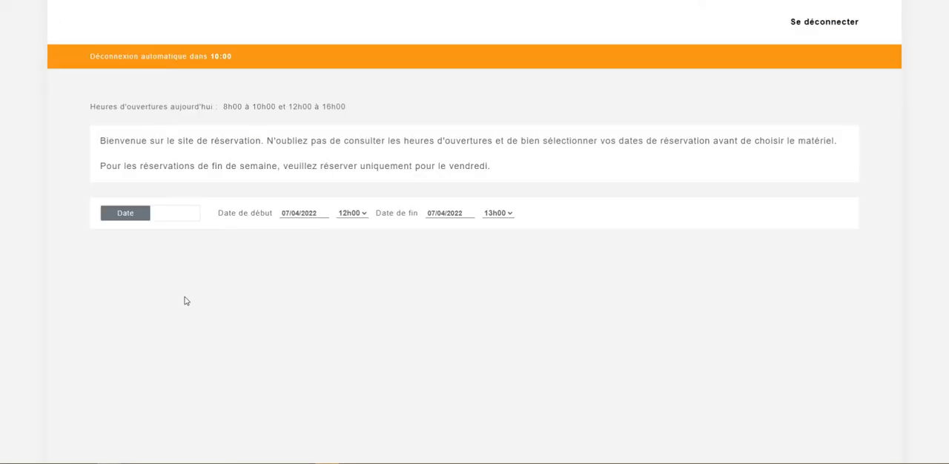
Filter the reservation catalogue to the Microphones category and add 3 Sony FV-100 in dimension S to the cart.
scroll(222, 223, down, 1)
click(173, 221)
click(145, 281)
scroll(578, 259, down, 2)
click(843, 301)
click(842, 301)
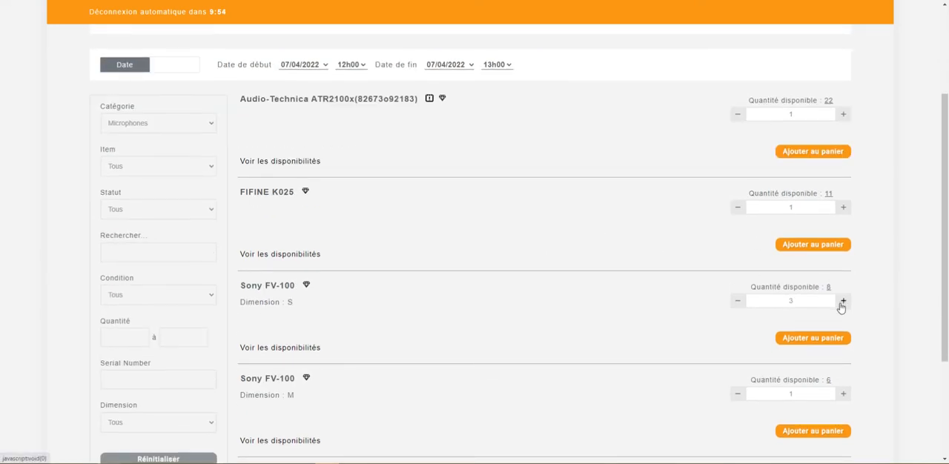
click(819, 339)
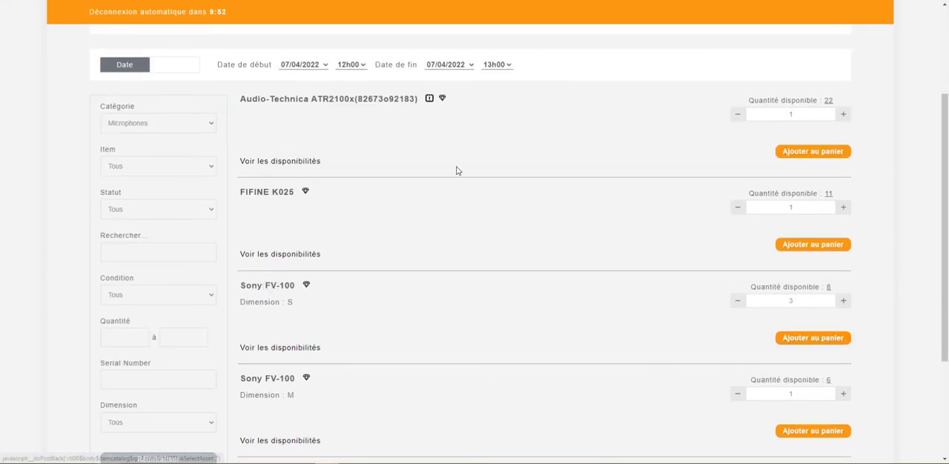
Open the cart, accept the reservation policy and submit the request for the three Sony FV-100 microphones.
scroll(645, 139, up, 2)
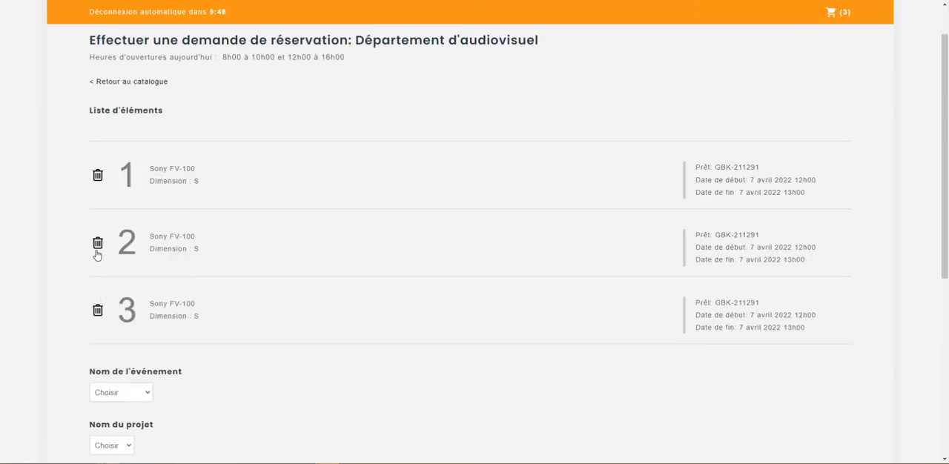
scroll(131, 199, down, 4)
scroll(122, 345, down, 3)
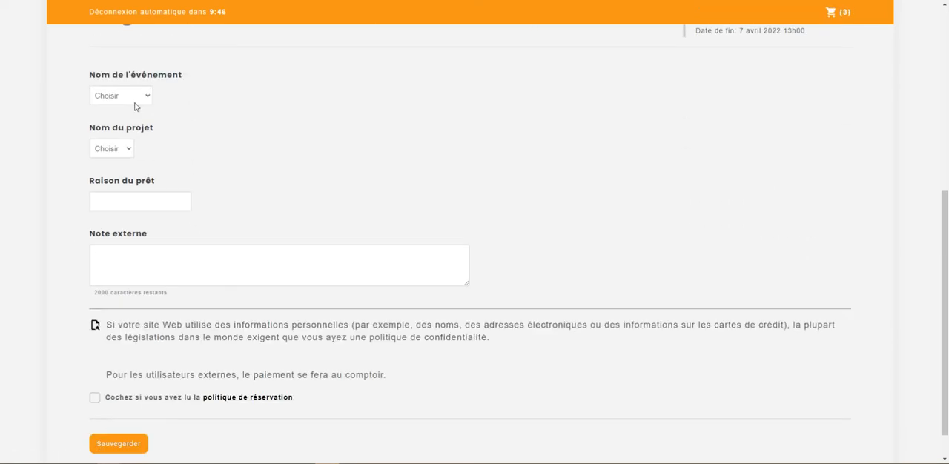
click(95, 361)
click(119, 406)
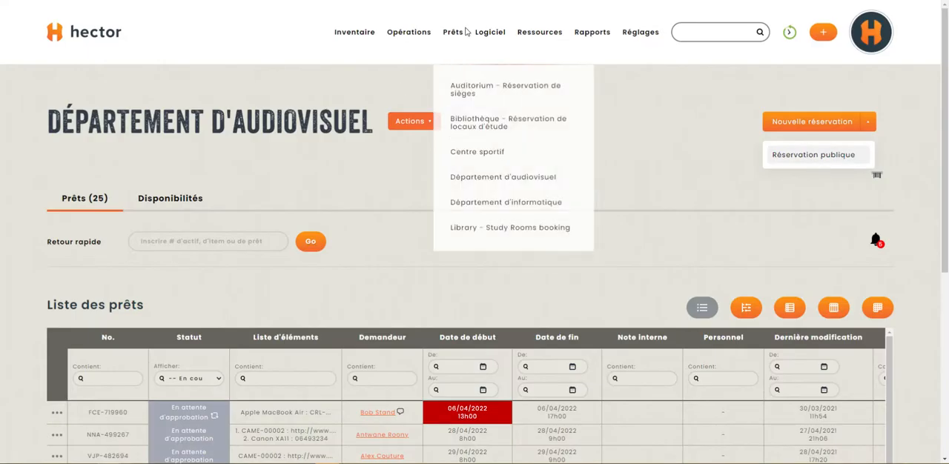
Return to the Département d'audiovisuel loan list and approve the pending request for three Sony FV-100, leaving the approval message empty.
mouse_move(467, 32)
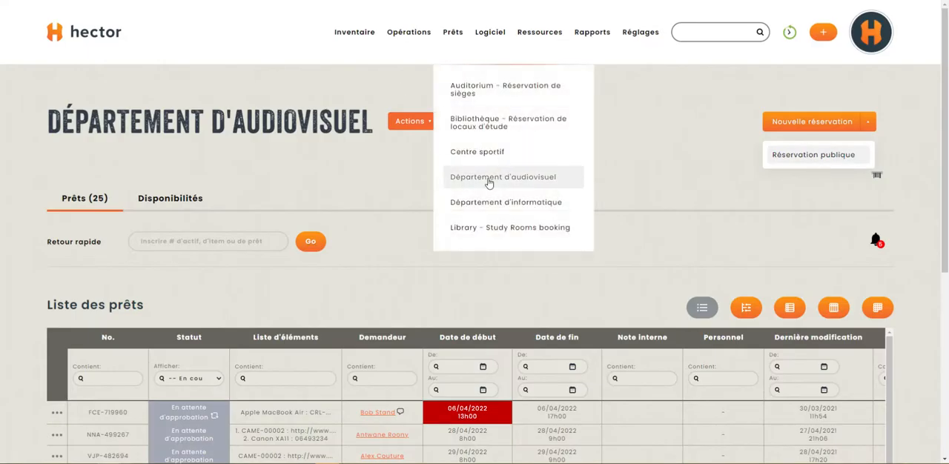
scroll(331, 180, down, 3)
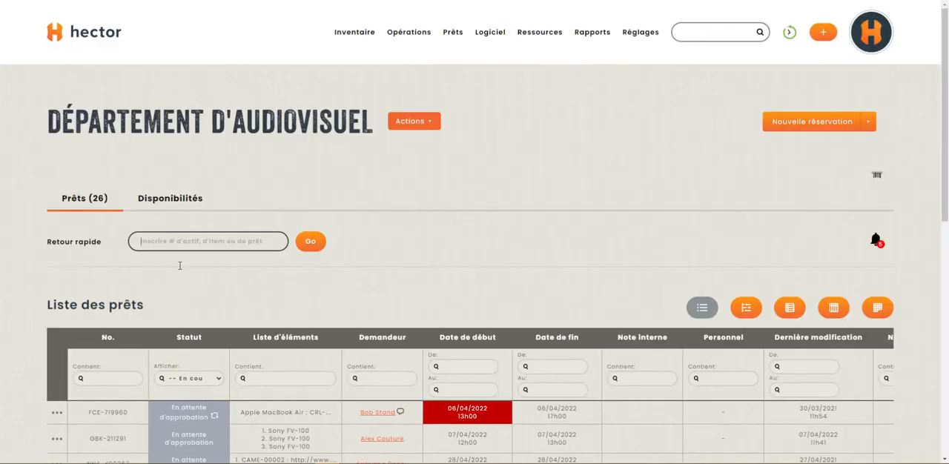
scroll(212, 237, down, 2)
scroll(239, 322, down, 1)
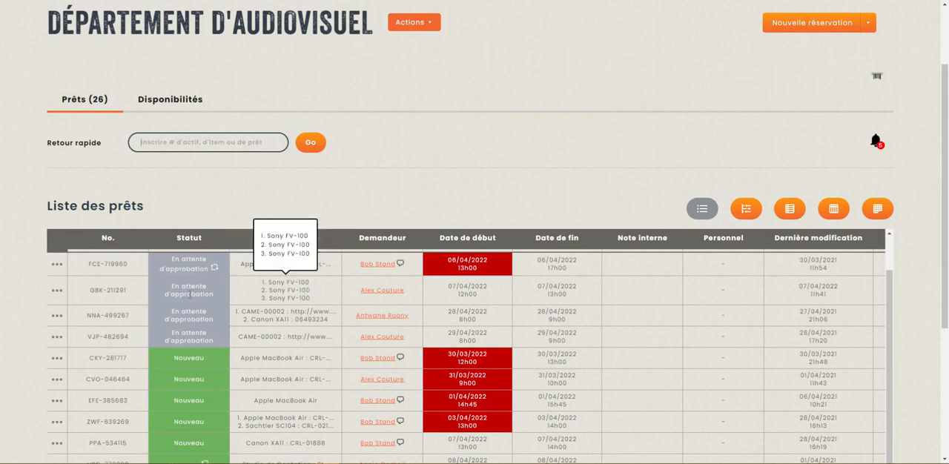
click(59, 292)
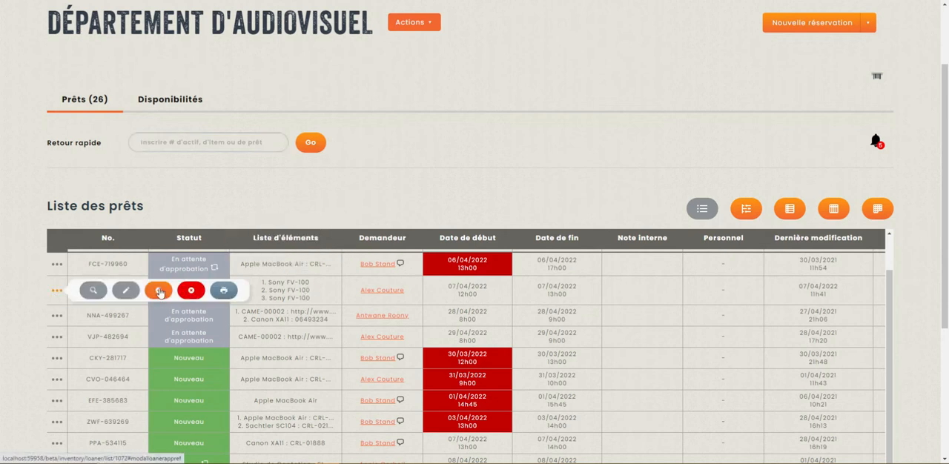
click(158, 290)
click(312, 286)
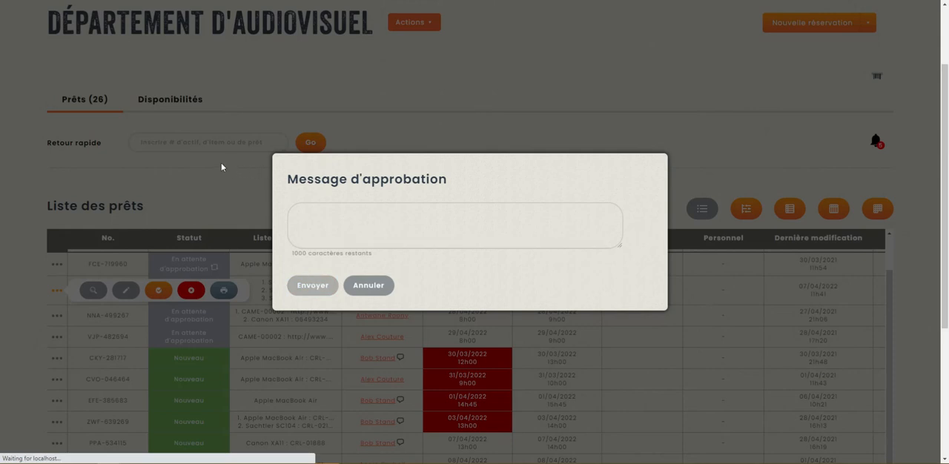
Try assigning assets CRL-01787, CRL-01788 and CRL-01789 when lending the approved Sony FV-100 reservation, and cancel without lending.
scroll(208, 223, down, 3)
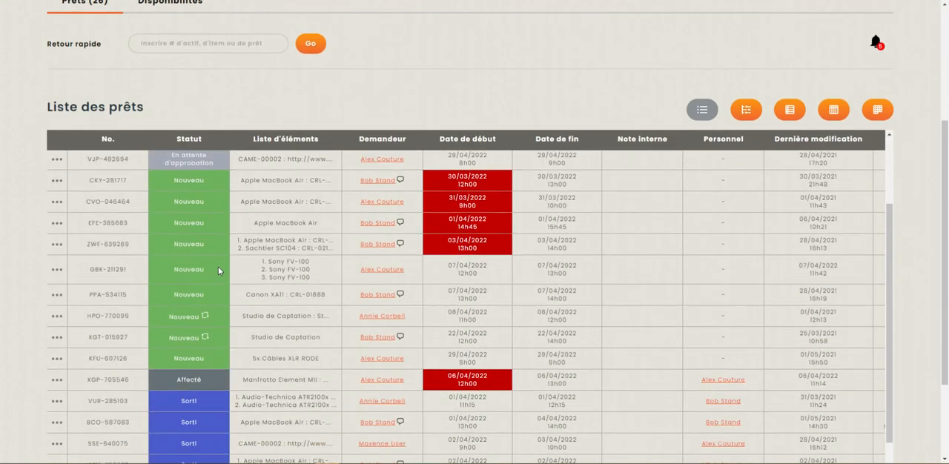
click(56, 273)
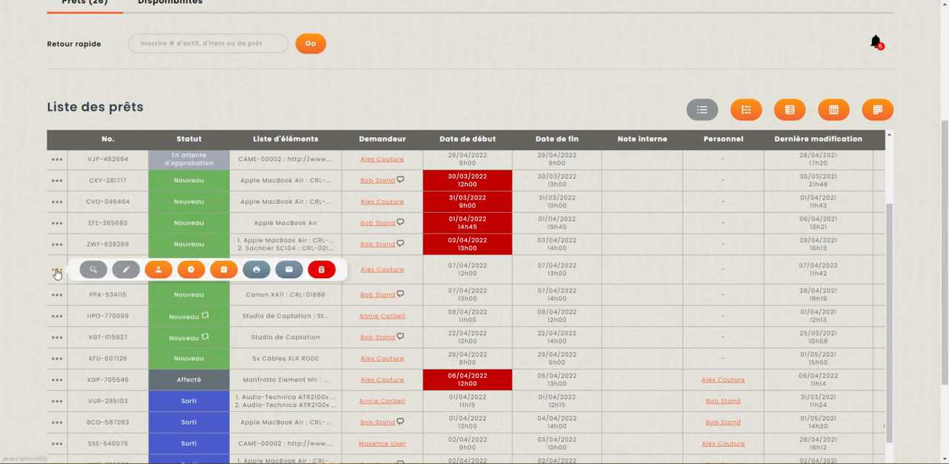
click(190, 272)
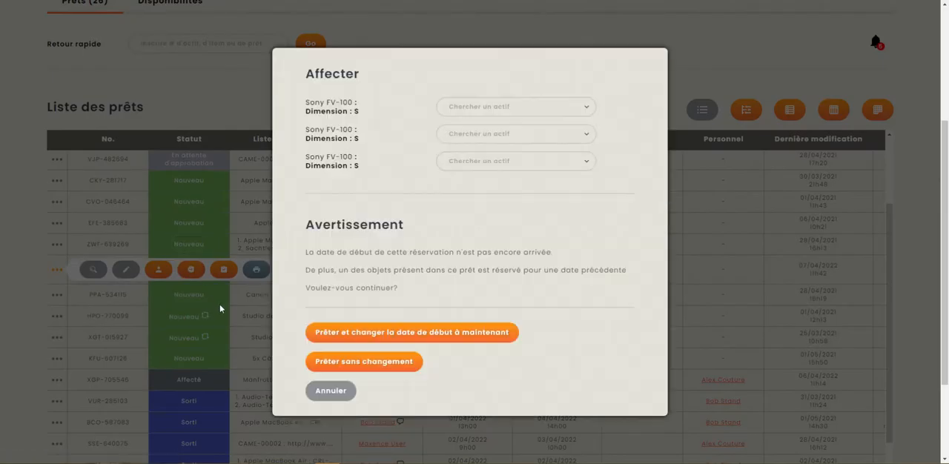
click(587, 109)
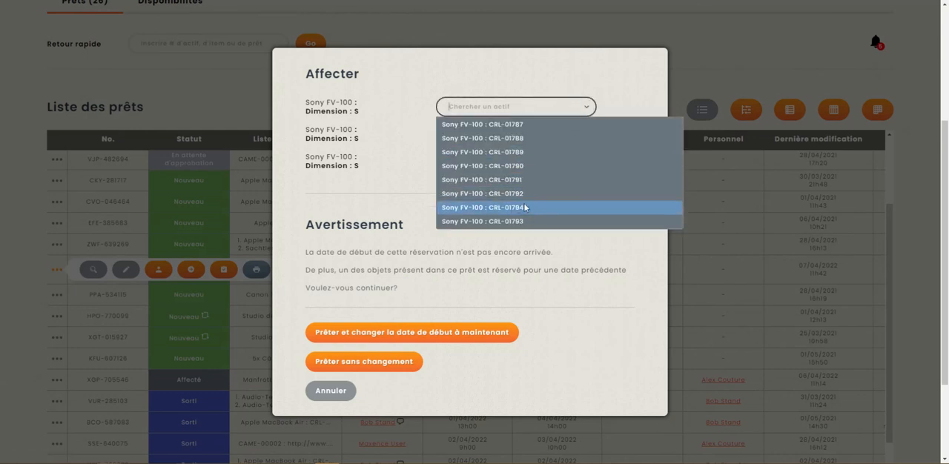
click(526, 125)
click(588, 135)
click(570, 165)
click(589, 161)
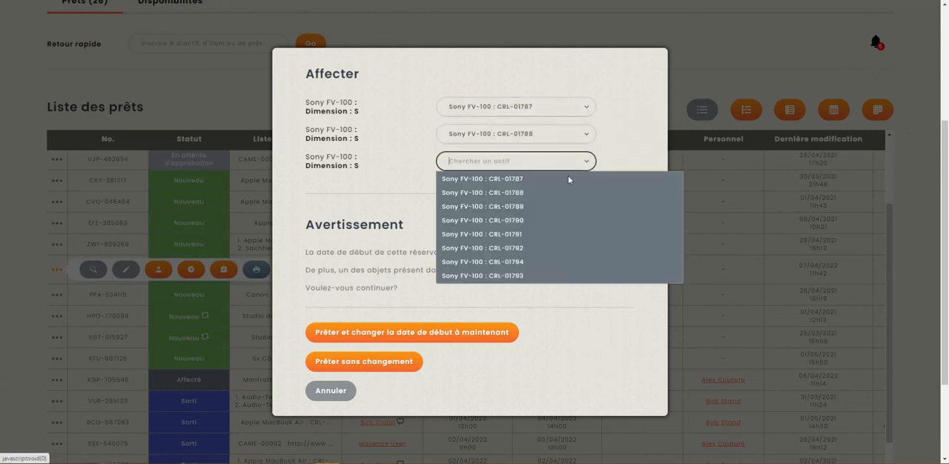
click(529, 206)
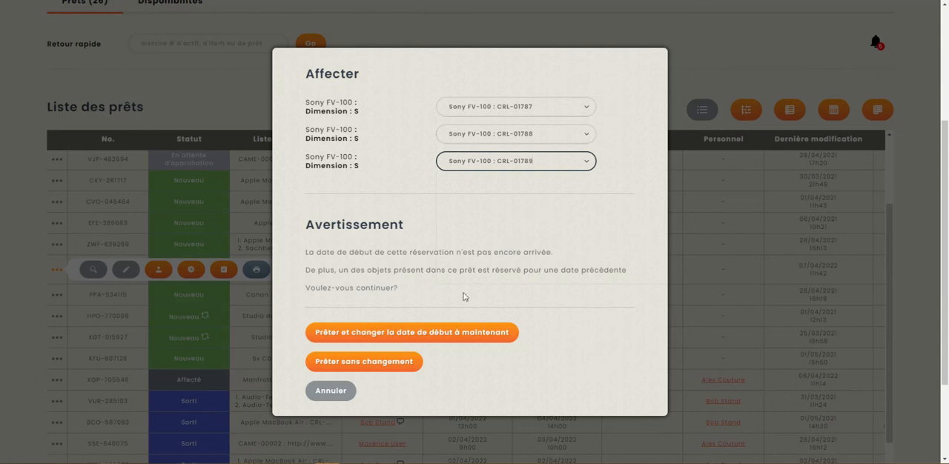
click(328, 393)
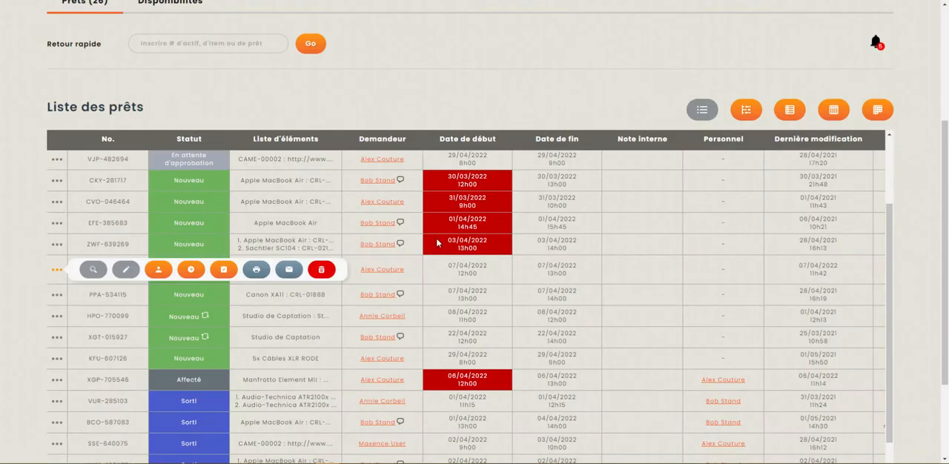
Open the Département d'audiovisuel store for editing from the store list and display its shelves.
scroll(438, 242, up, 5)
mouse_move(354, 32)
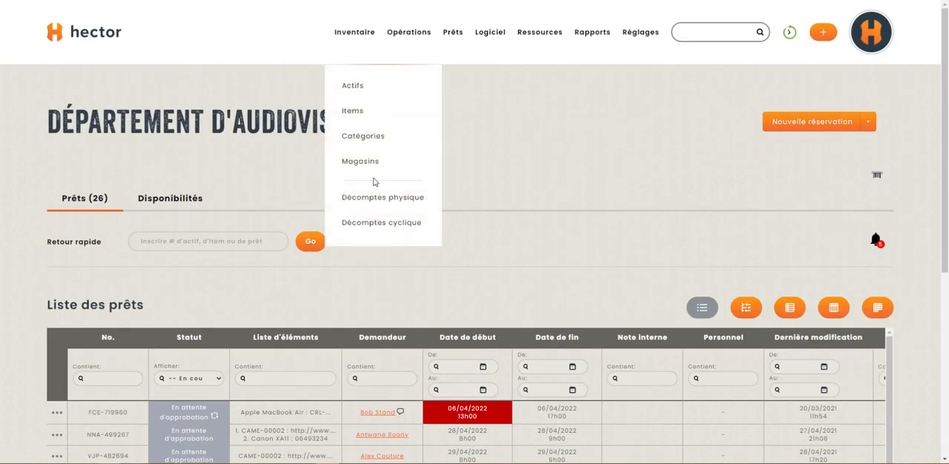
click(372, 163)
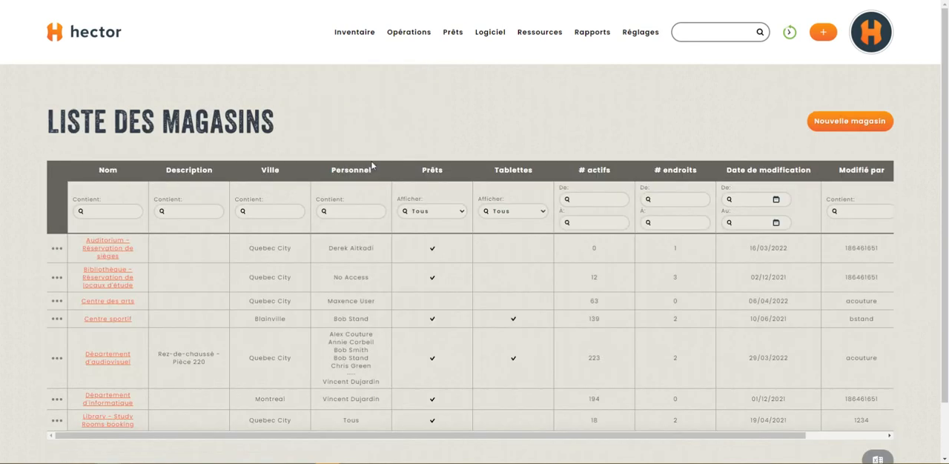
click(58, 358)
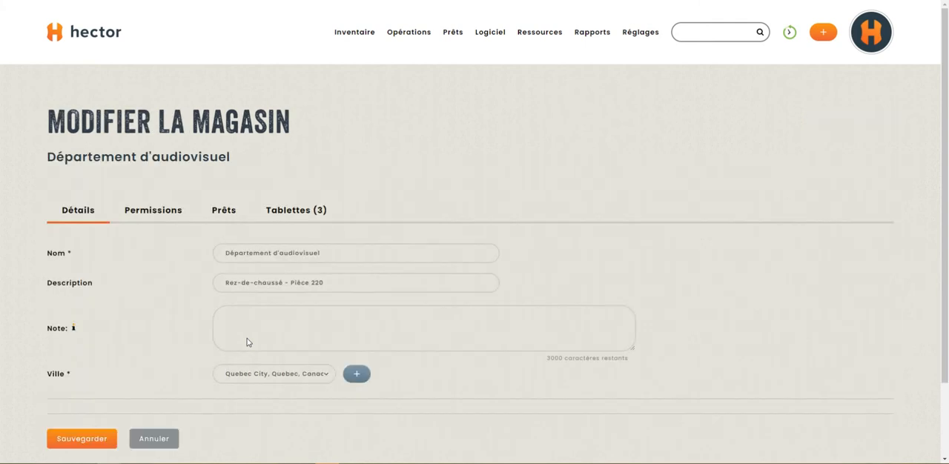
click(297, 214)
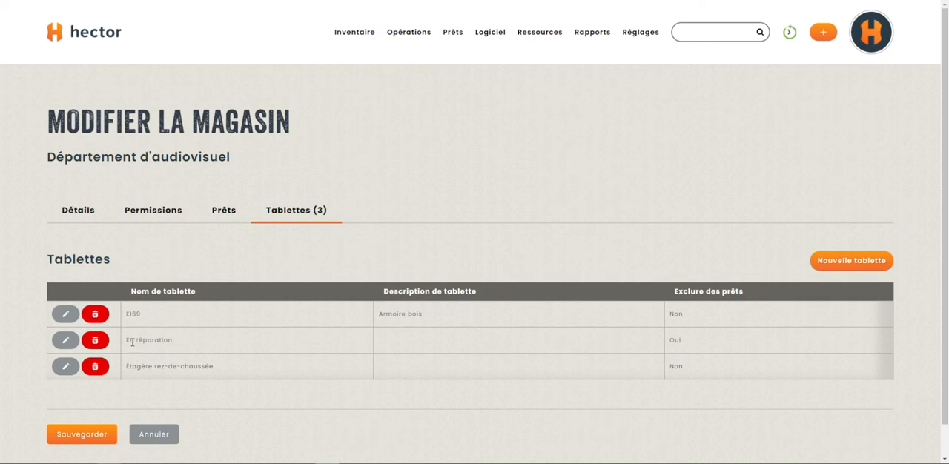
Examine the Exclure des prêts setting of the En réparation shelf in the list and its edit dialog, closing without saving.
drag(128, 341, 211, 343)
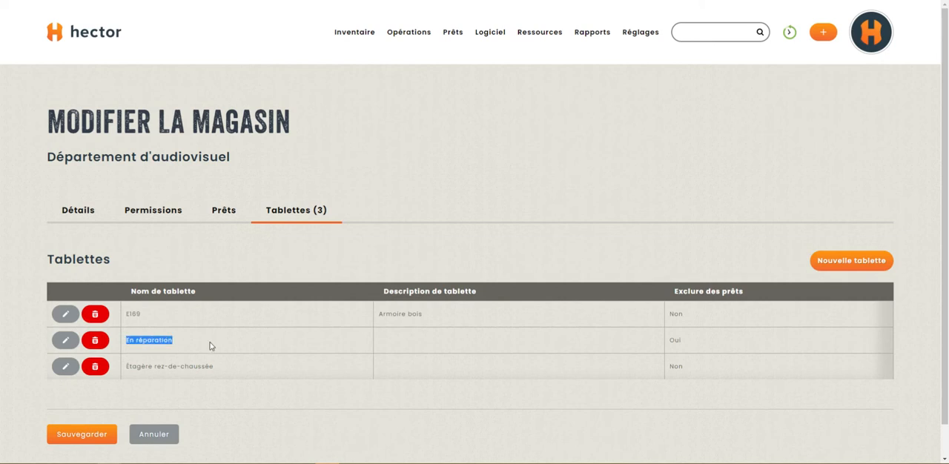
drag(690, 343, 674, 342)
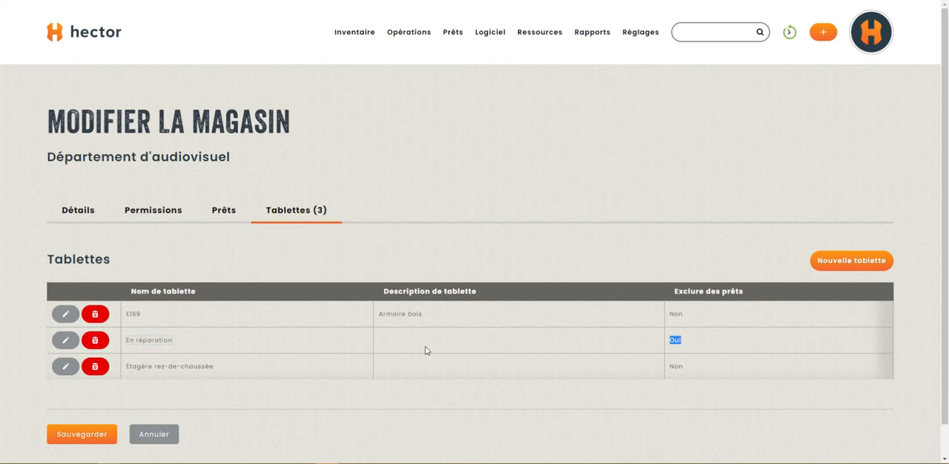
drag(128, 341, 211, 346)
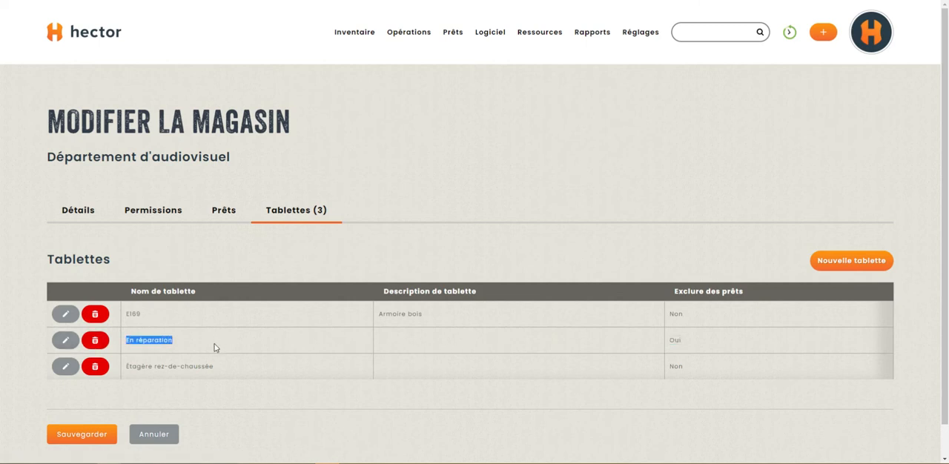
drag(693, 339, 659, 343)
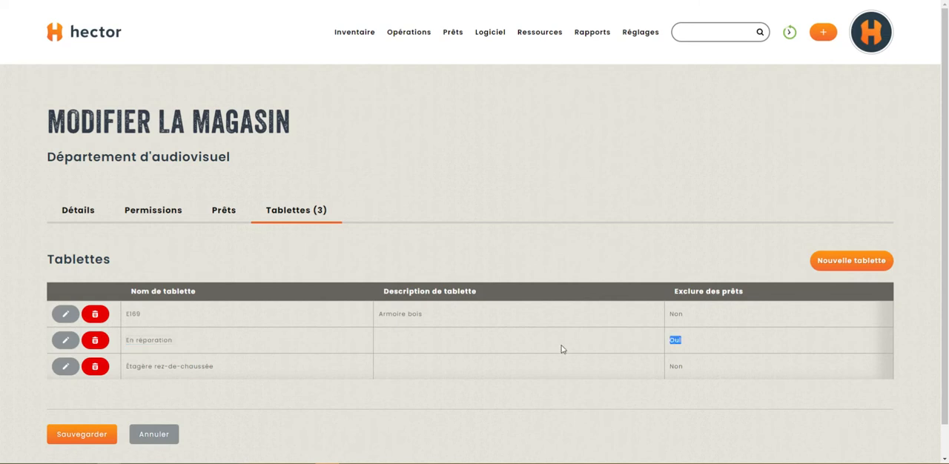
click(65, 340)
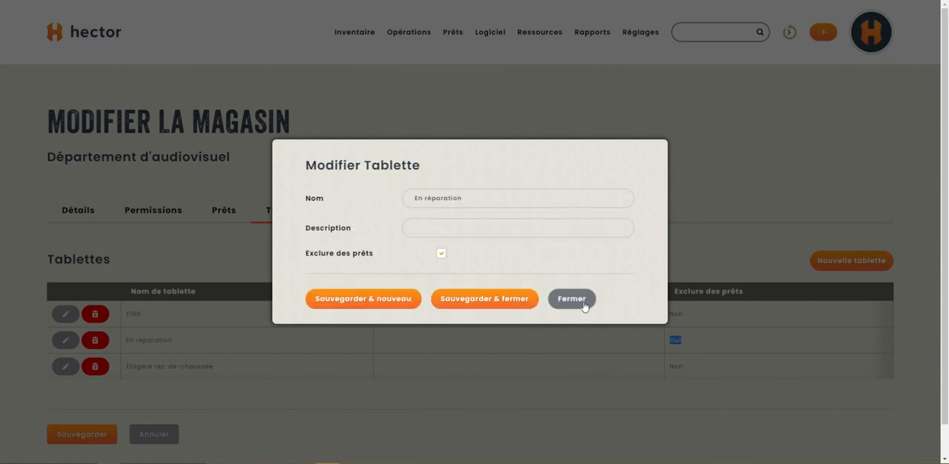
drag(299, 256, 377, 256)
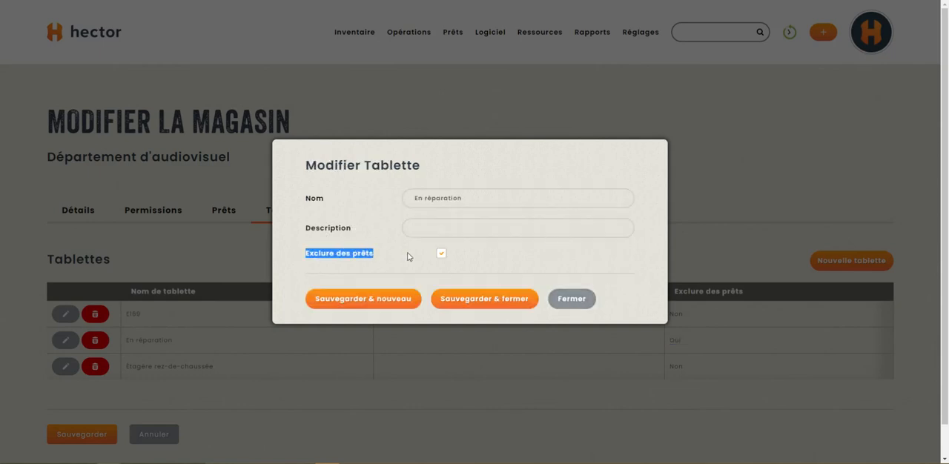
click(580, 300)
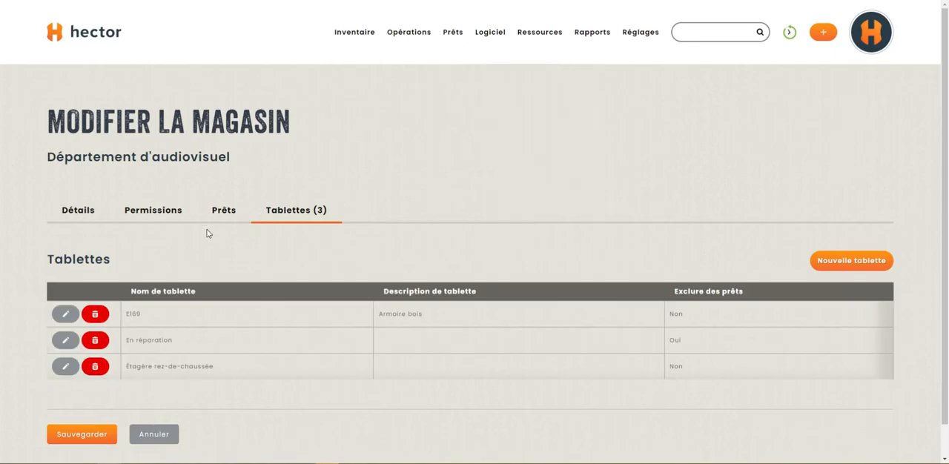
Return to the Département d'audiovisuel loan list and open the recurring Studio de Captation reservation starting 08/04/2022 at 11h00 for editing.
mouse_move(456, 33)
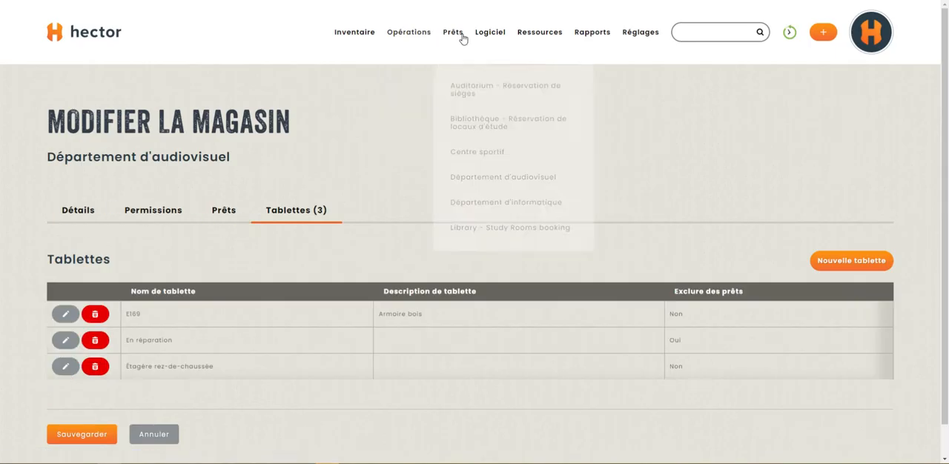
click(492, 178)
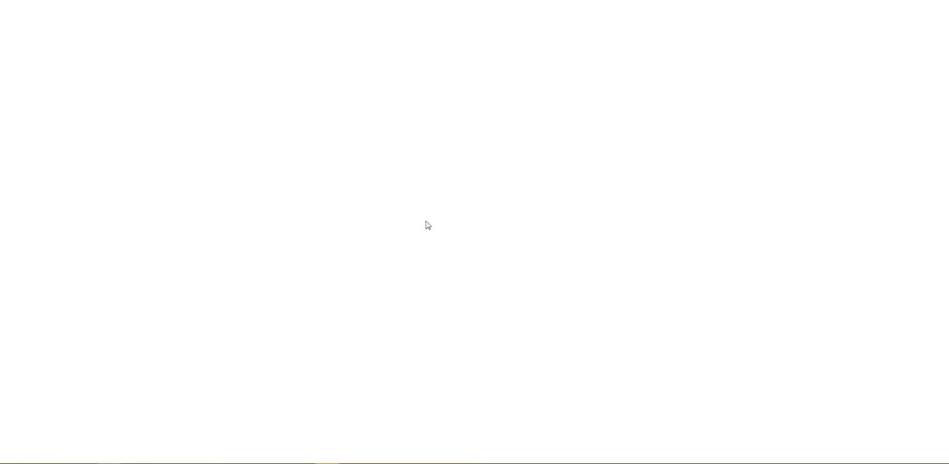
scroll(423, 225, down, 3)
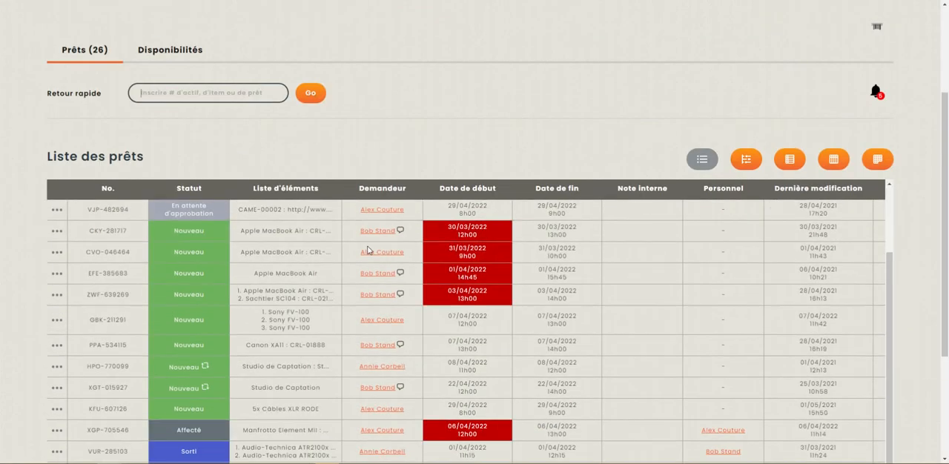
scroll(367, 250, down, 2)
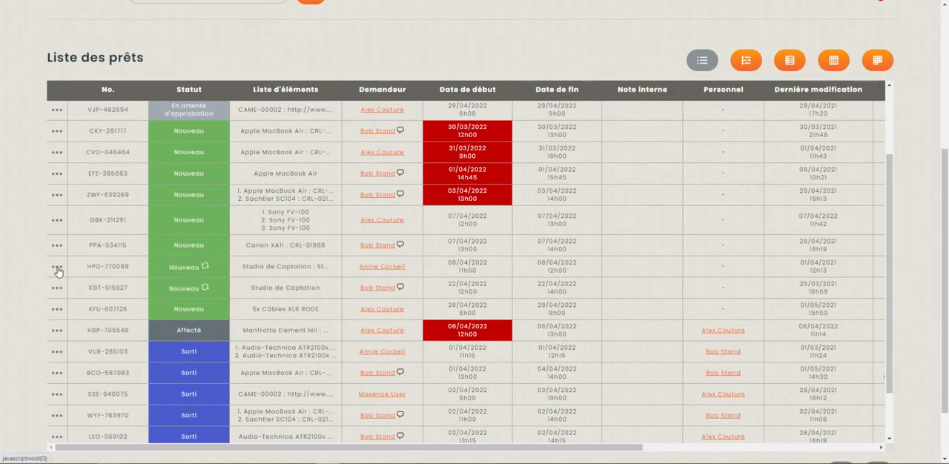
click(57, 269)
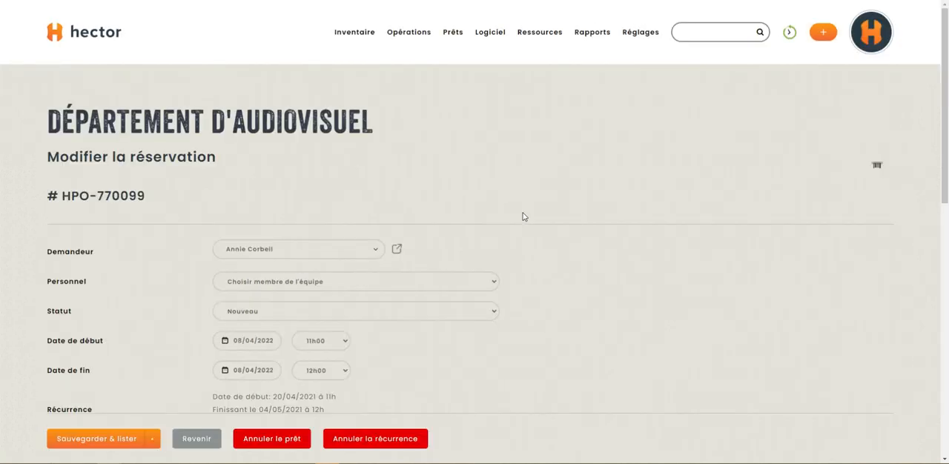
Examine the reservation's recurrence details and its recurrence schedule editing option without saving any change.
scroll(485, 311, down, 2)
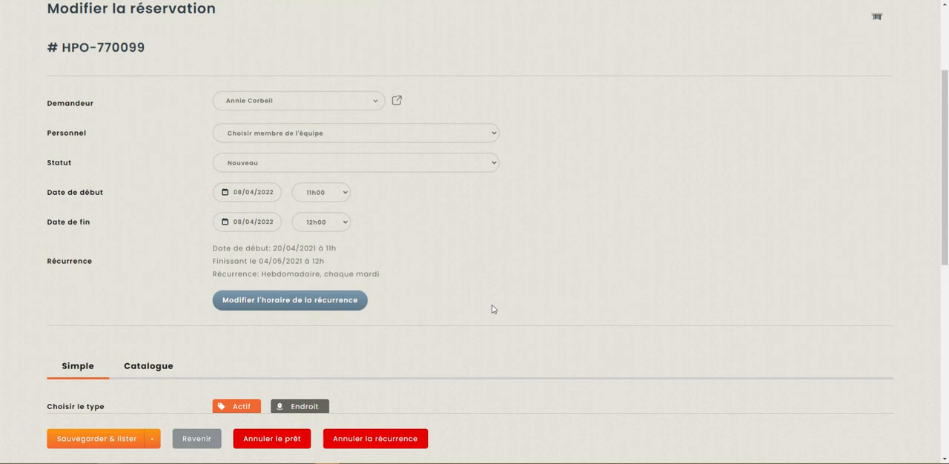
scroll(397, 259, down, 1)
scroll(401, 250, up, 2)
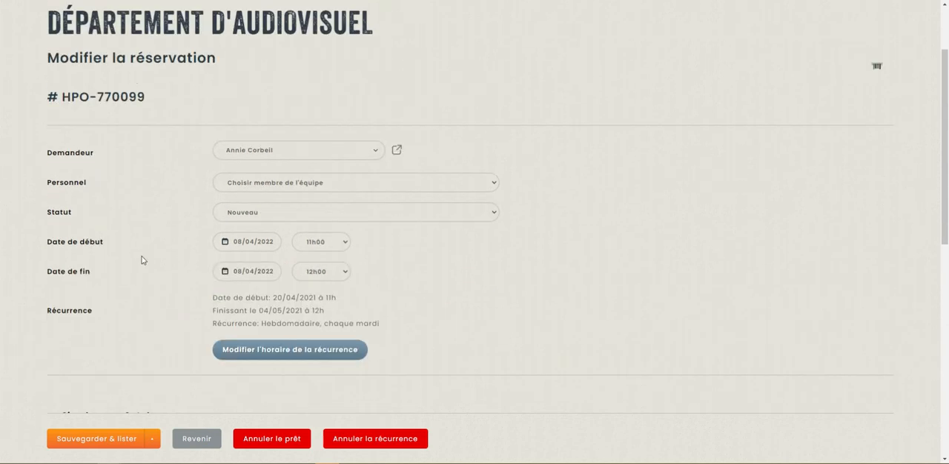
scroll(141, 261, down, 1)
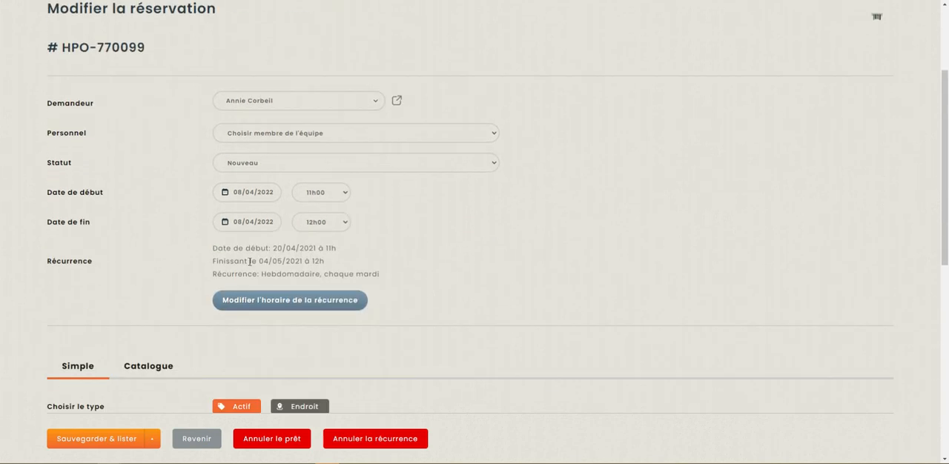
click(289, 306)
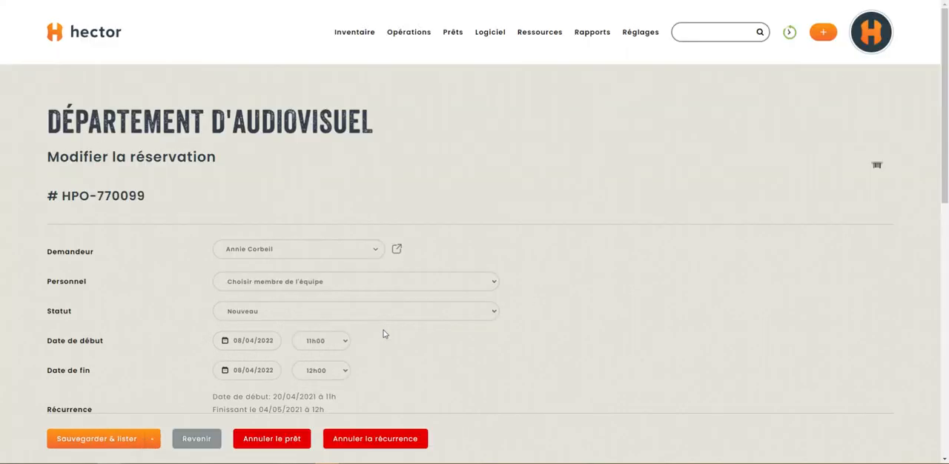
scroll(401, 323, down, 3)
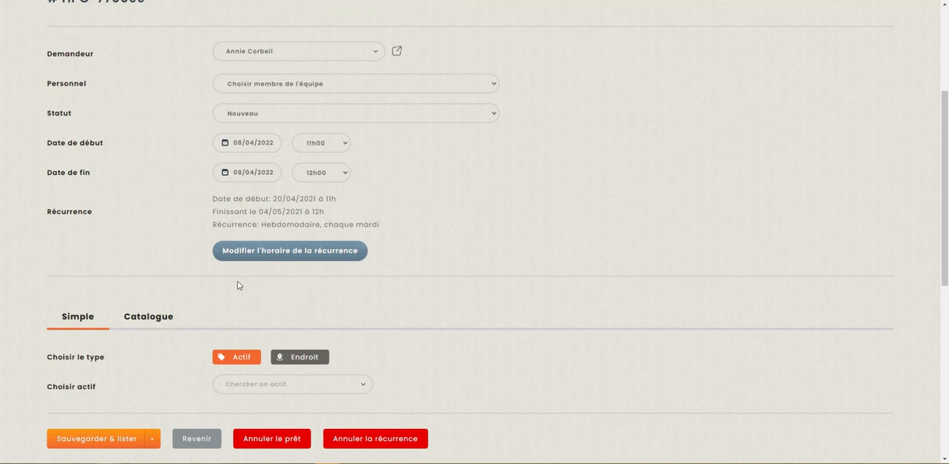
scroll(237, 281, up, 3)
Return to the Département d'audiovisuel loan list and check the recurrence marker on the pending Apple MacBook Air request.
mouse_move(453, 34)
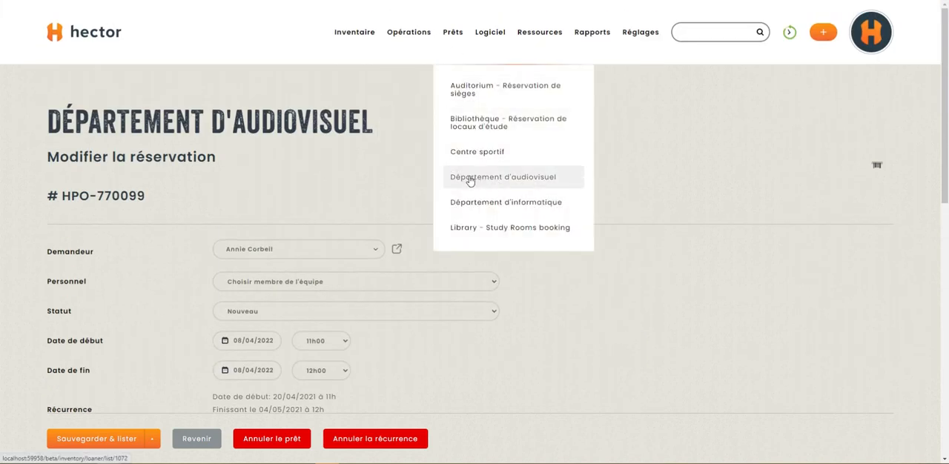
click(469, 179)
scroll(293, 221, down, 2)
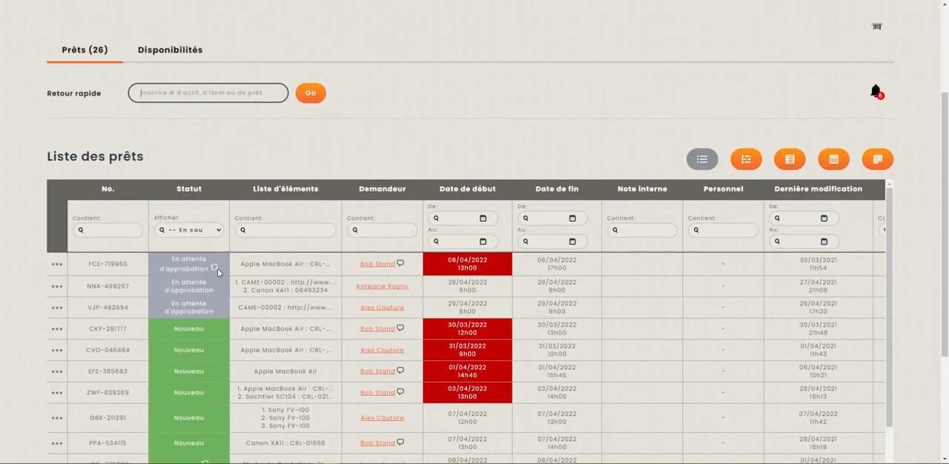
mouse_move(215, 271)
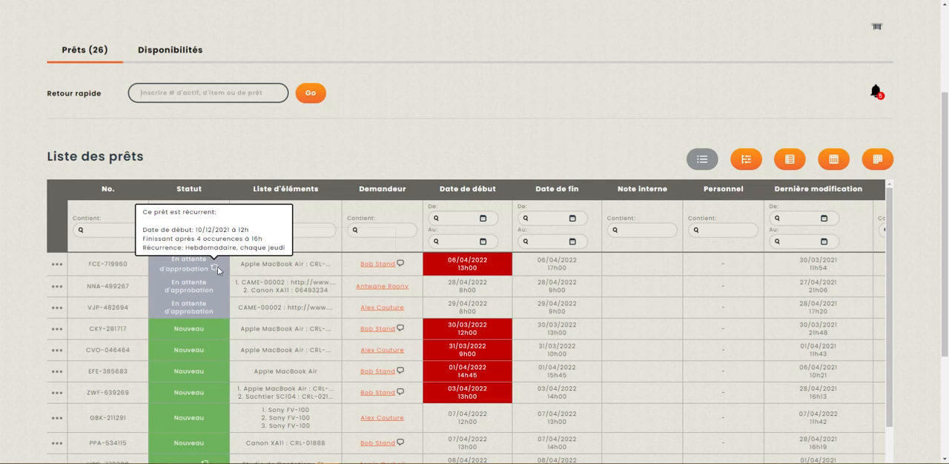
Display the loans in the weekly calendar and examine the details of individual loans in the week of 4 April 2022.
click(831, 160)
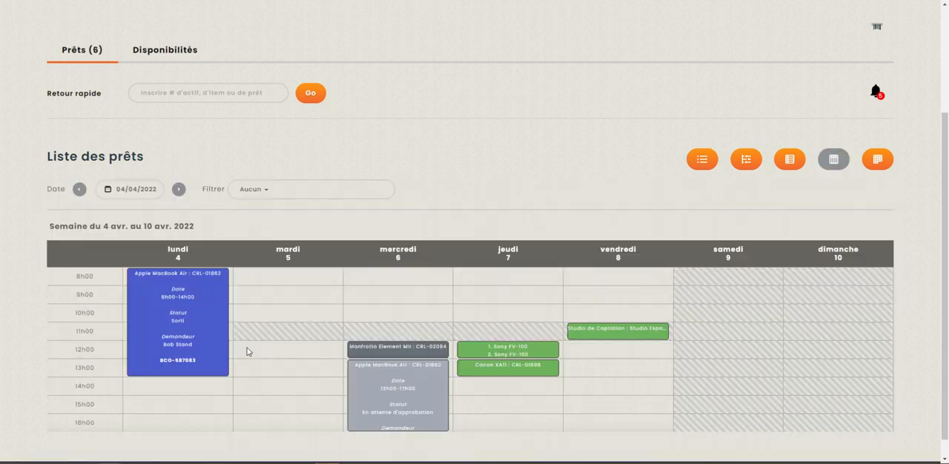
scroll(289, 332, down, 1)
mouse_move(165, 312)
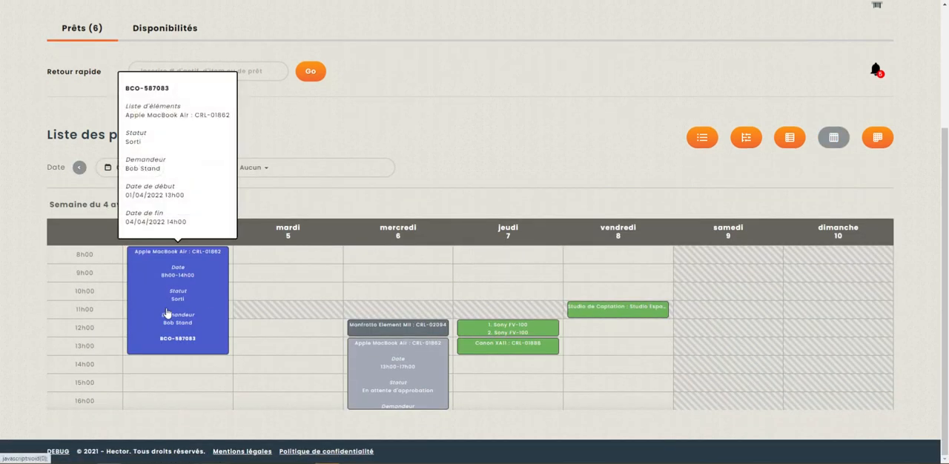
mouse_move(191, 299)
mouse_move(391, 366)
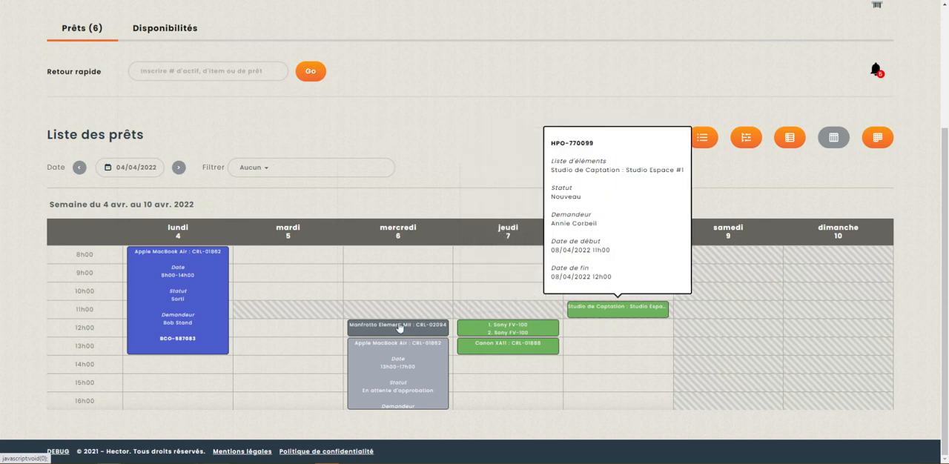
mouse_move(395, 326)
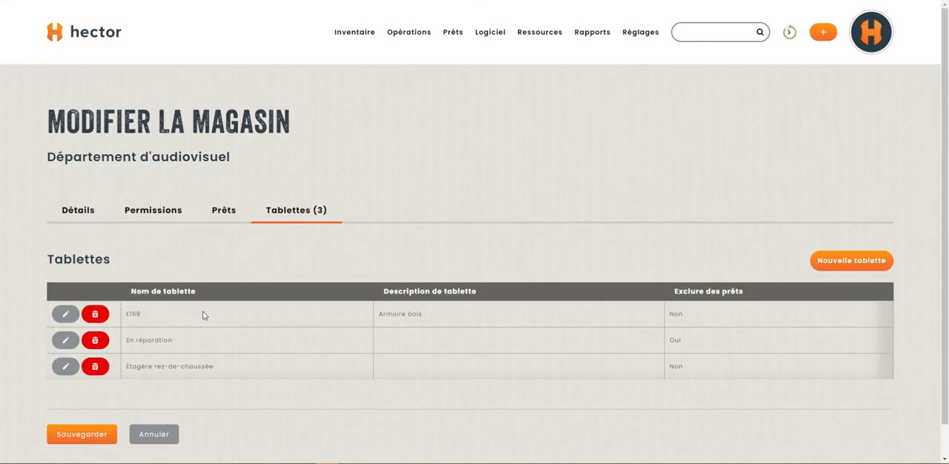
Open the store's loan schedule settings and review the Affichage des prêts sur les calendriers choices, keeping Tous les jours impactées.
scroll(195, 317, down, 2)
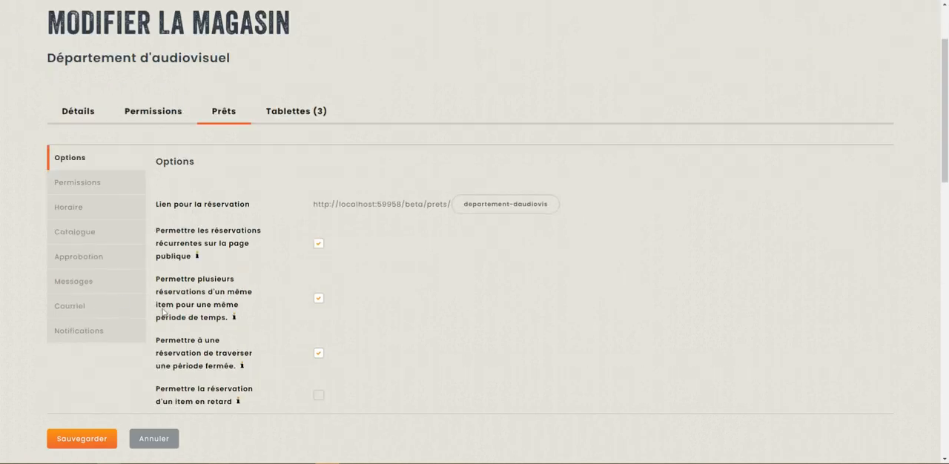
click(89, 211)
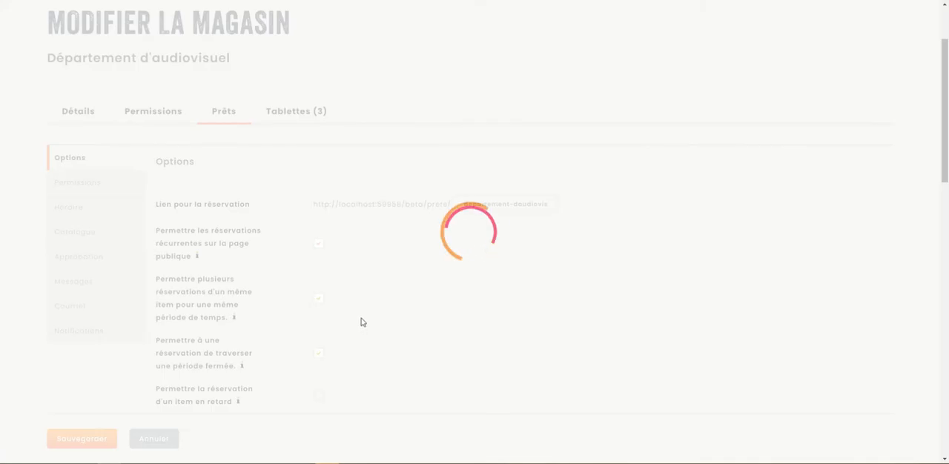
scroll(366, 321, down, 5)
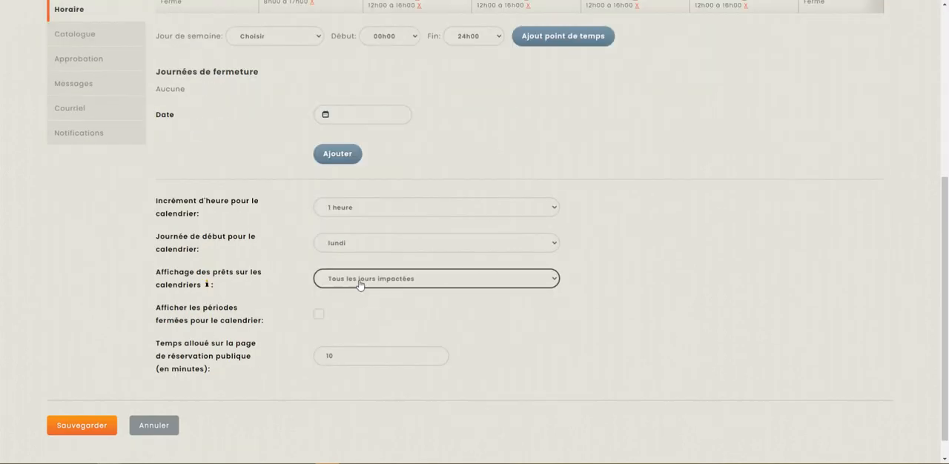
click(359, 282)
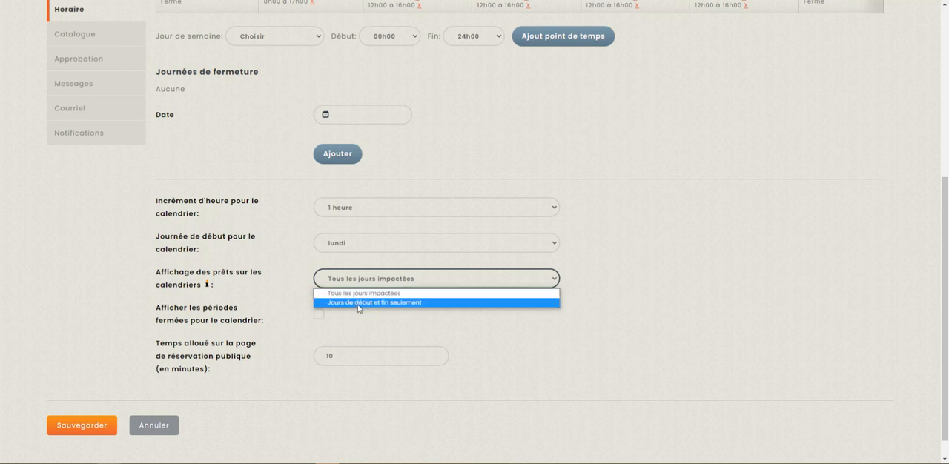
click(407, 281)
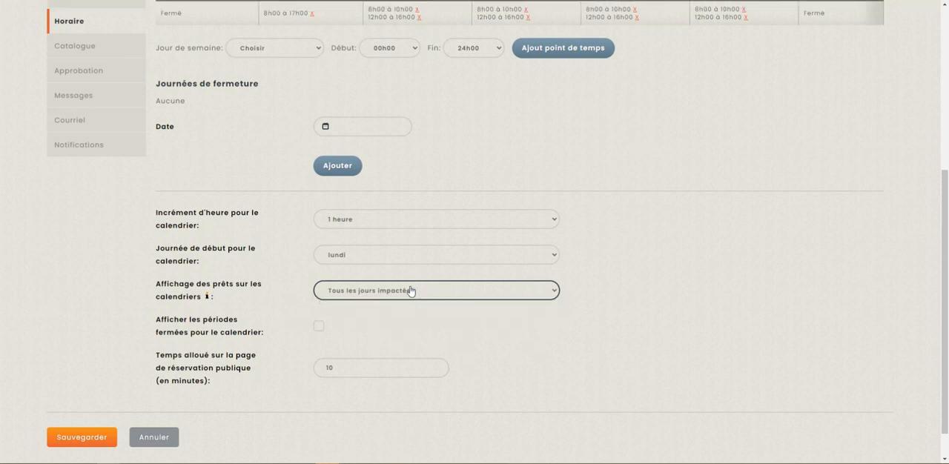
scroll(407, 289, up, 5)
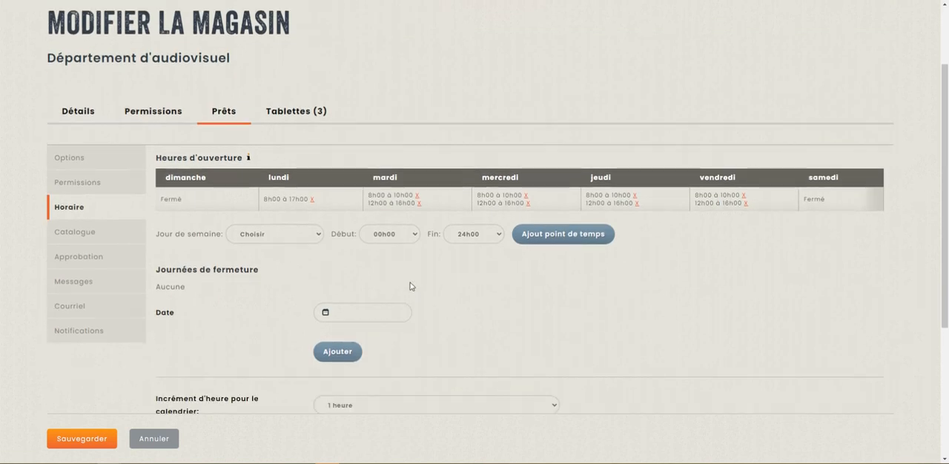
Open the general loan configuration and examine the Espacement signature and Espacement de l'information print settings without changing them.
scroll(654, 219, up, 2)
mouse_move(655, 21)
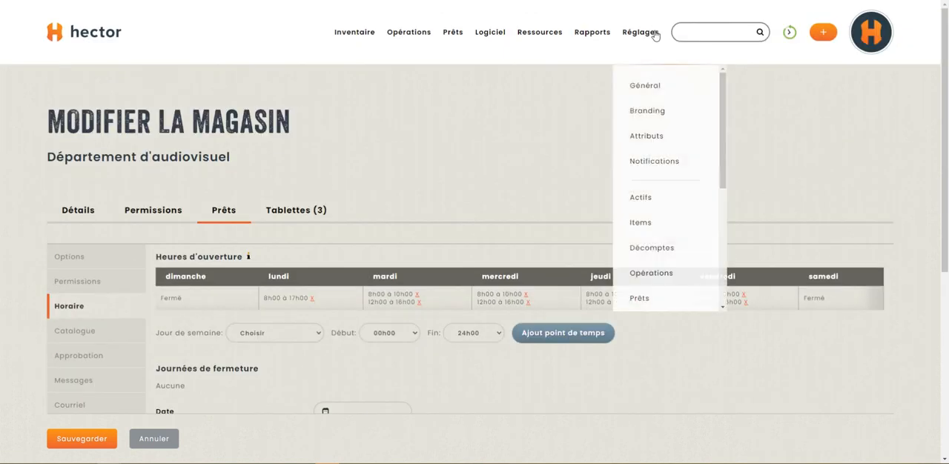
scroll(663, 204, down, 3)
click(652, 200)
click(523, 34)
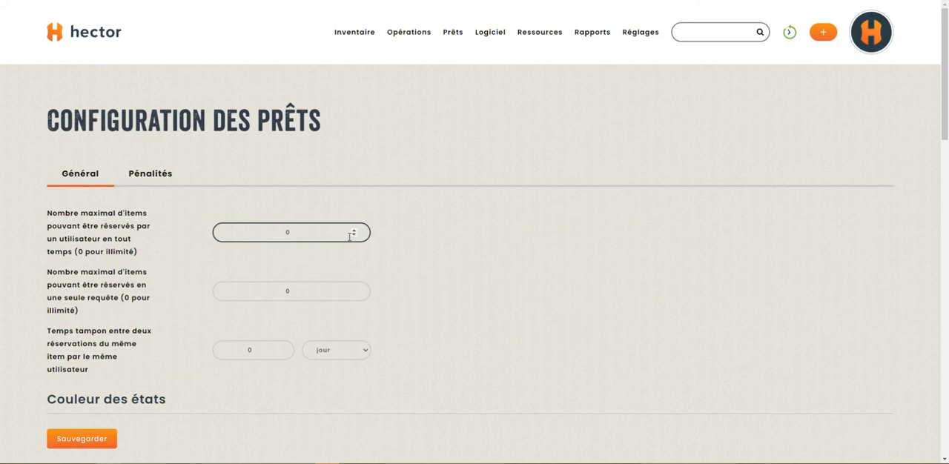
scroll(351, 238, down, 4)
scroll(345, 241, down, 5)
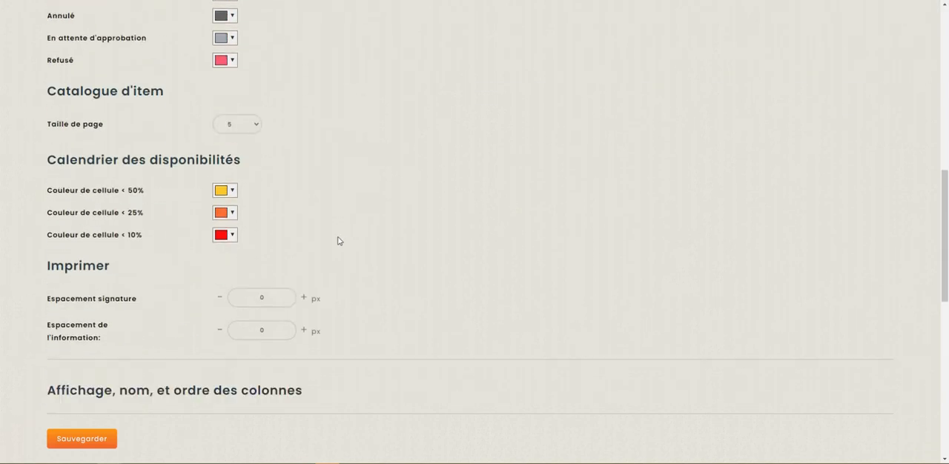
click(241, 226)
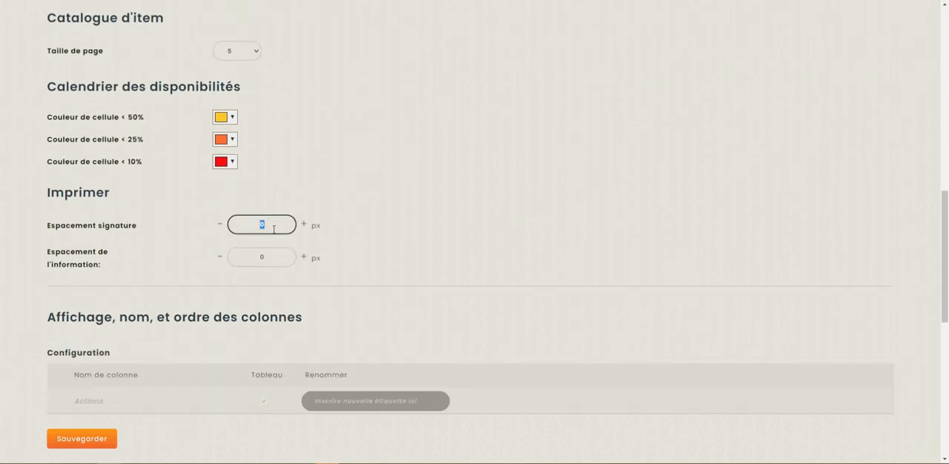
click(258, 257)
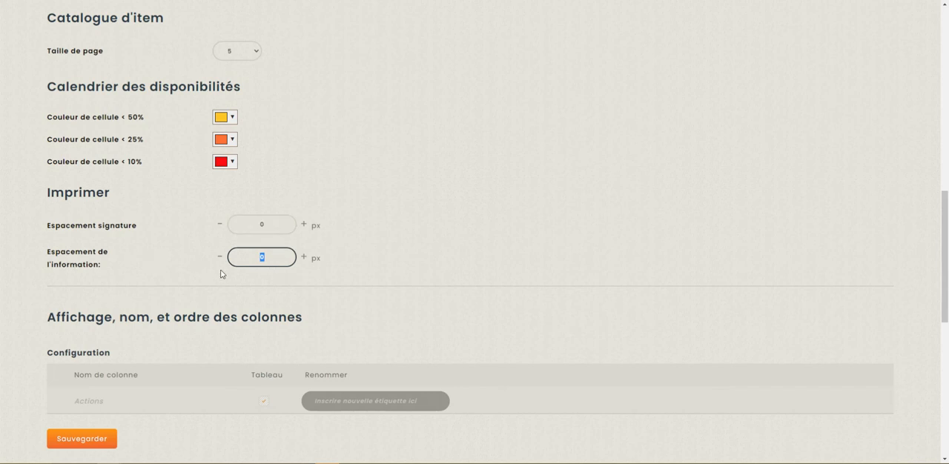
scroll(282, 274, up, 2)
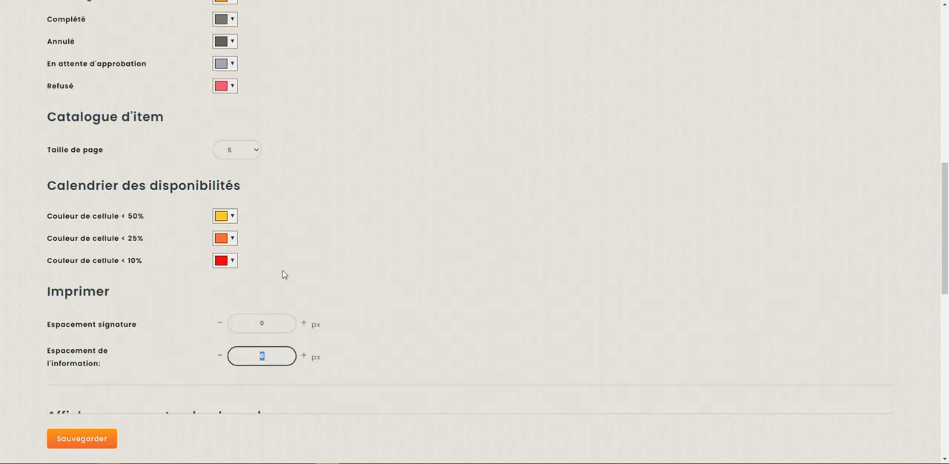
scroll(283, 274, up, 7)
Return to the Département d'audiovisuel loans, show them as a list and go to page 2.
mouse_move(454, 37)
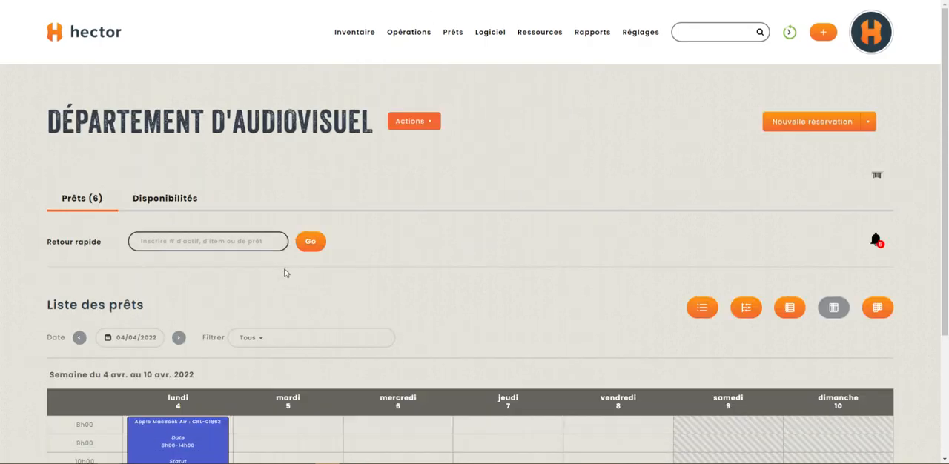
scroll(280, 275, down, 3)
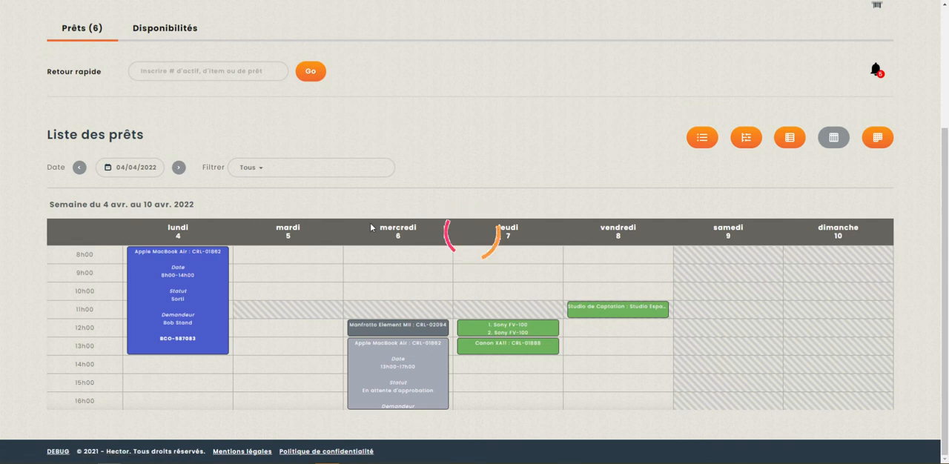
scroll(395, 146, down, 3)
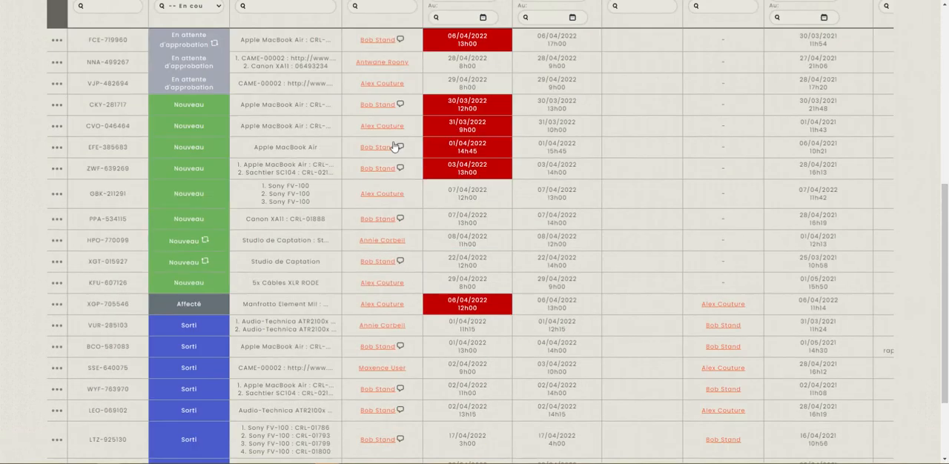
scroll(395, 146, down, 2)
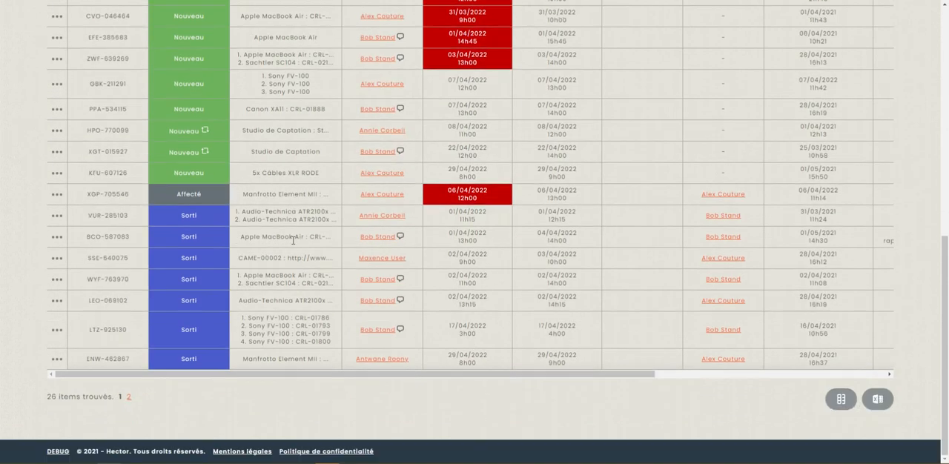
click(131, 400)
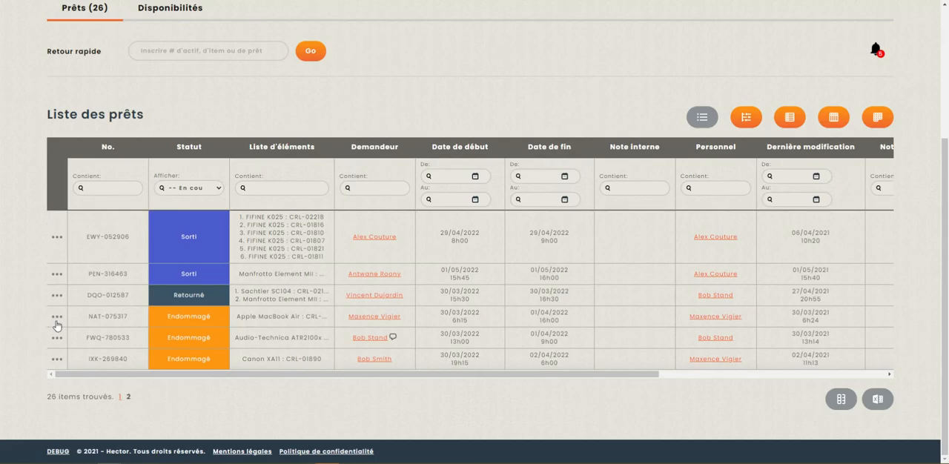
Preview the printout of the Retourné loan with Save as PDF as the destination, and cancel without saving.
click(57, 295)
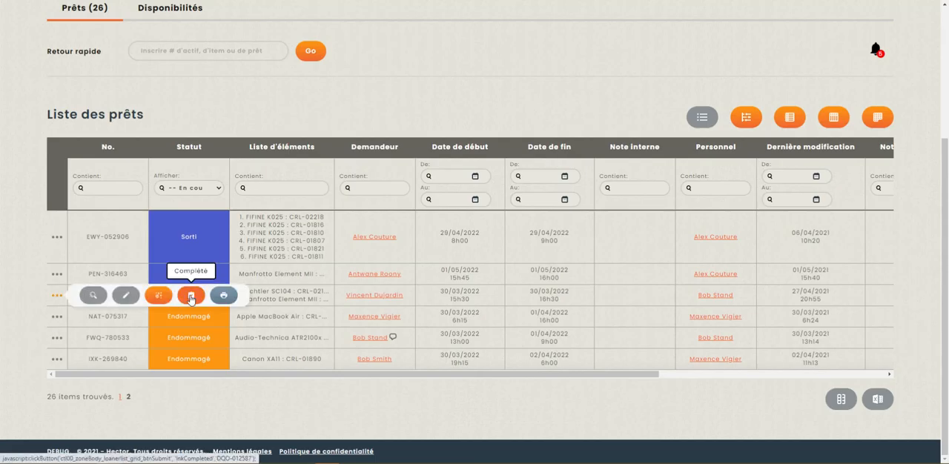
click(224, 297)
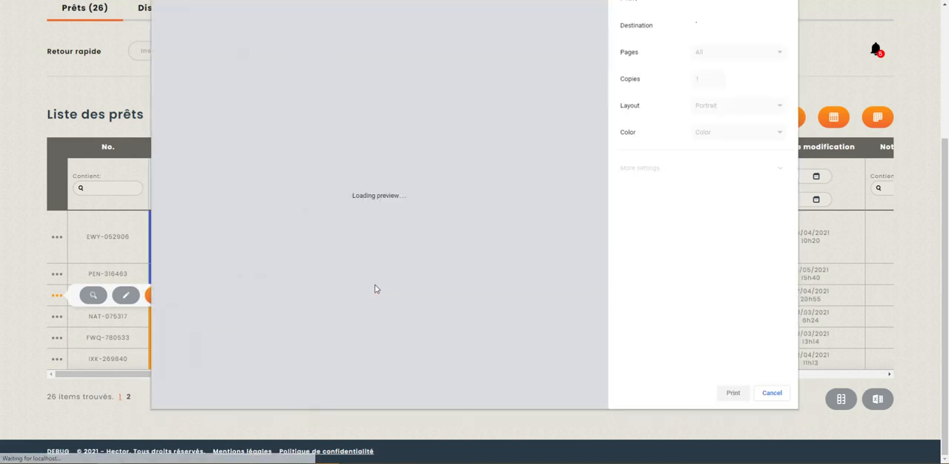
click(733, 29)
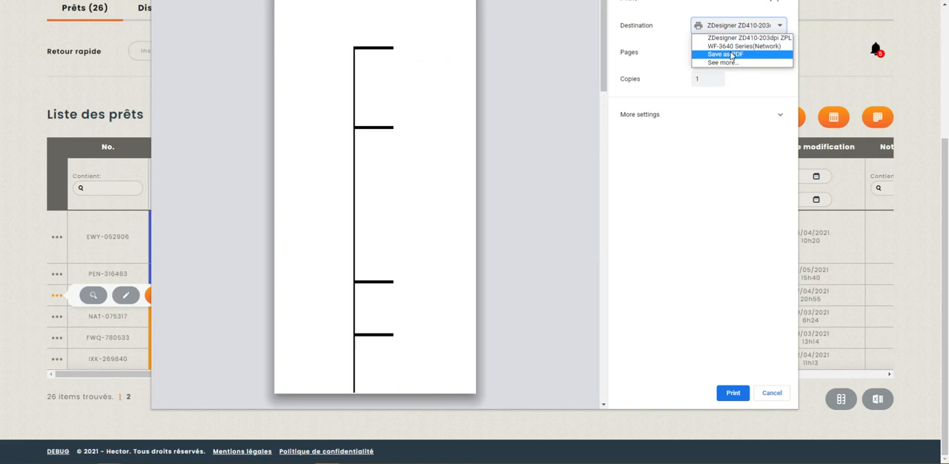
click(731, 55)
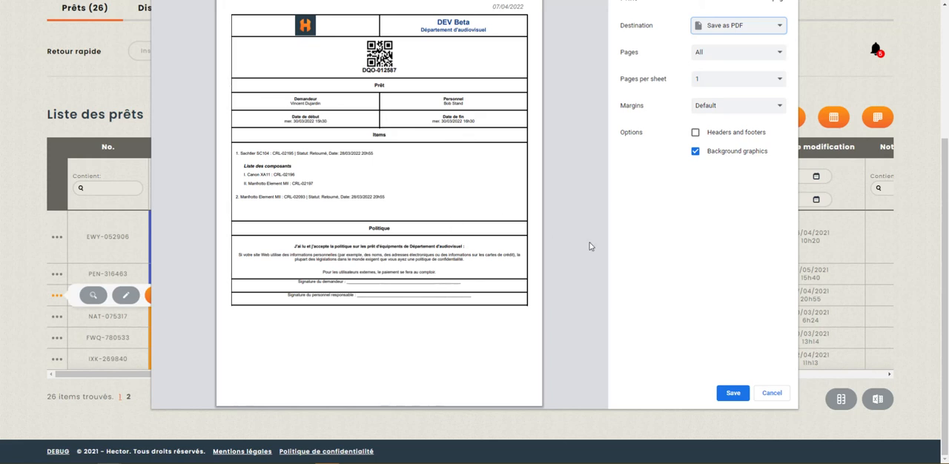
click(773, 402)
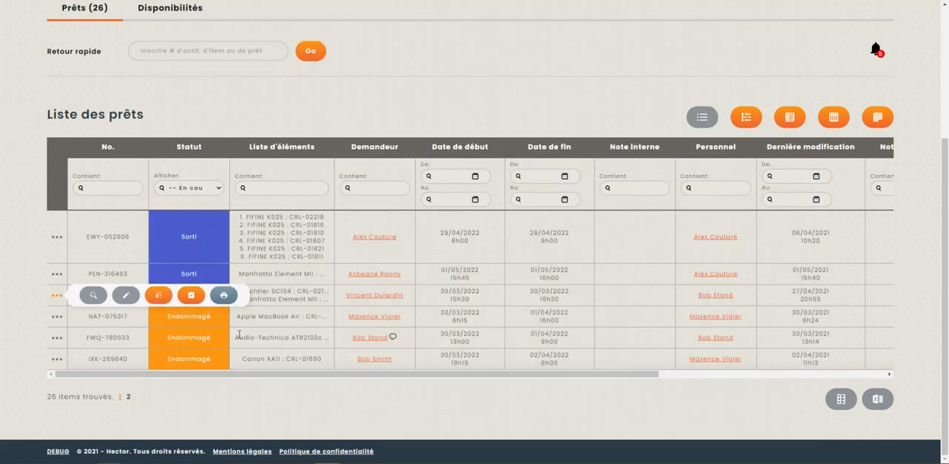